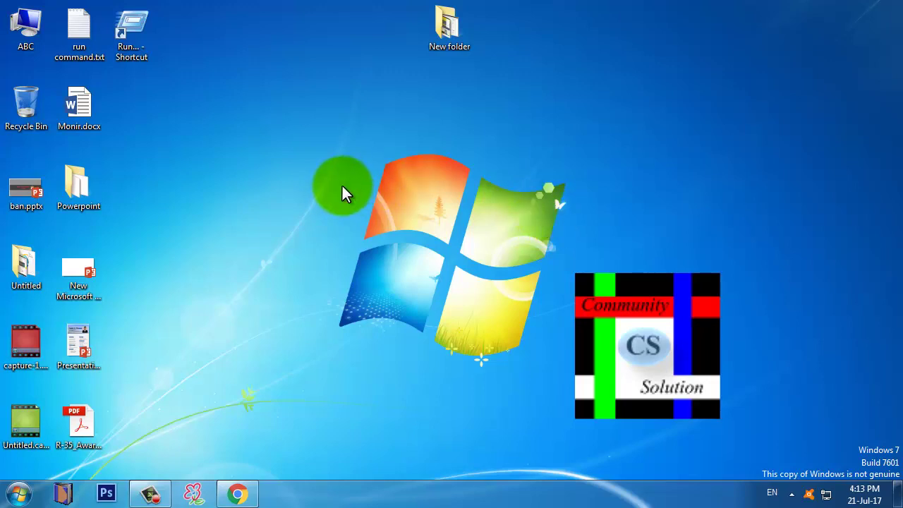
# - Open practice.pptx from the Powerpoint folder on the desktop
pyautogui.doubleClick(77, 191)
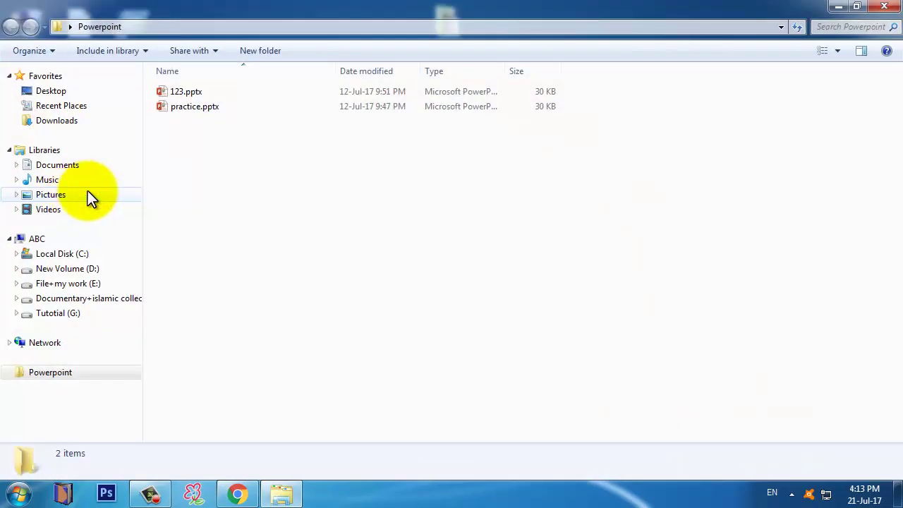
pyautogui.doubleClick(209, 109)
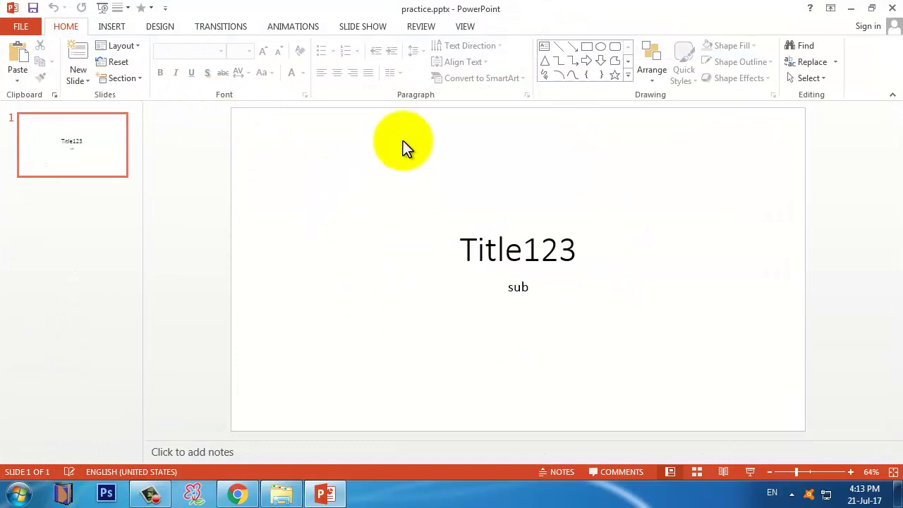
pyautogui.hotkey('ctrl', 'shift', 'd')
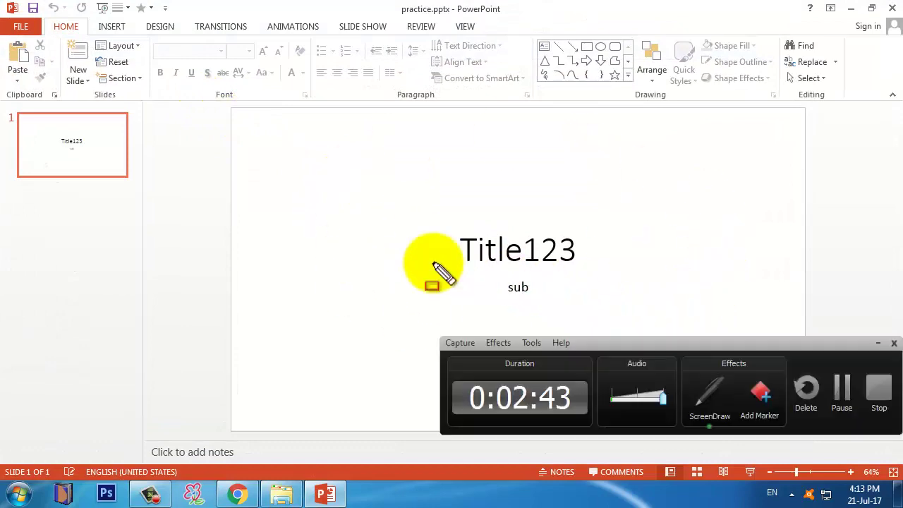
pyautogui.moveTo(401, 176); pyautogui.dragTo(520, 253)
pyautogui.moveTo(536, 289); pyautogui.dragTo(604, 325)
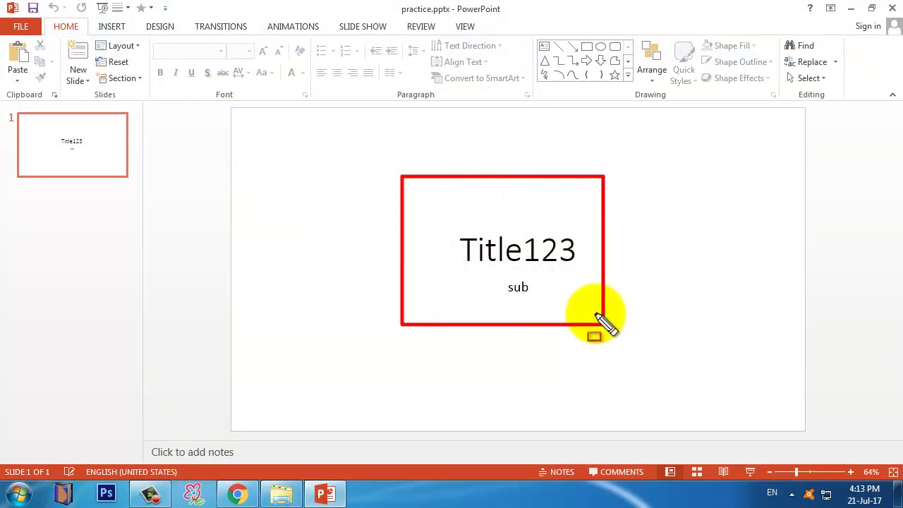
pyautogui.moveTo(28, 127); pyautogui.dragTo(86, 161)
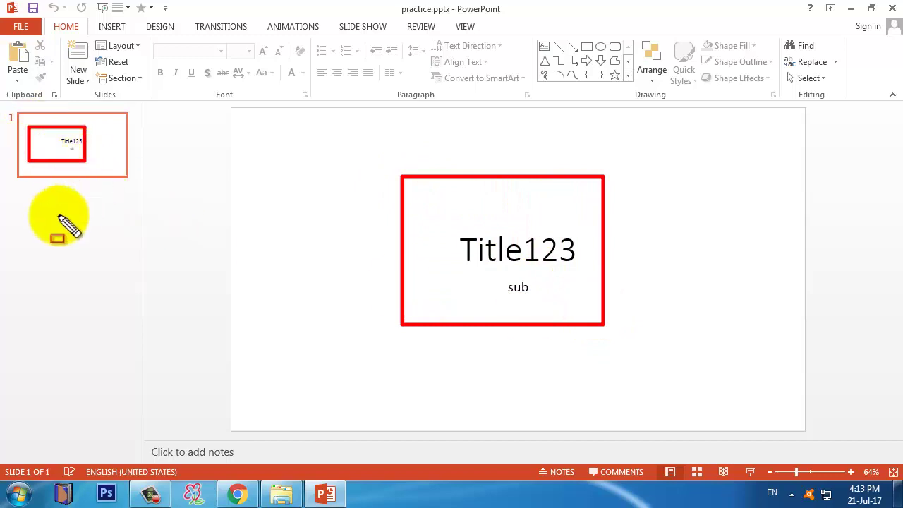
pyautogui.moveTo(23, 203); pyautogui.dragTo(93, 240)
pyautogui.moveTo(25, 266); pyautogui.dragTo(106, 311)
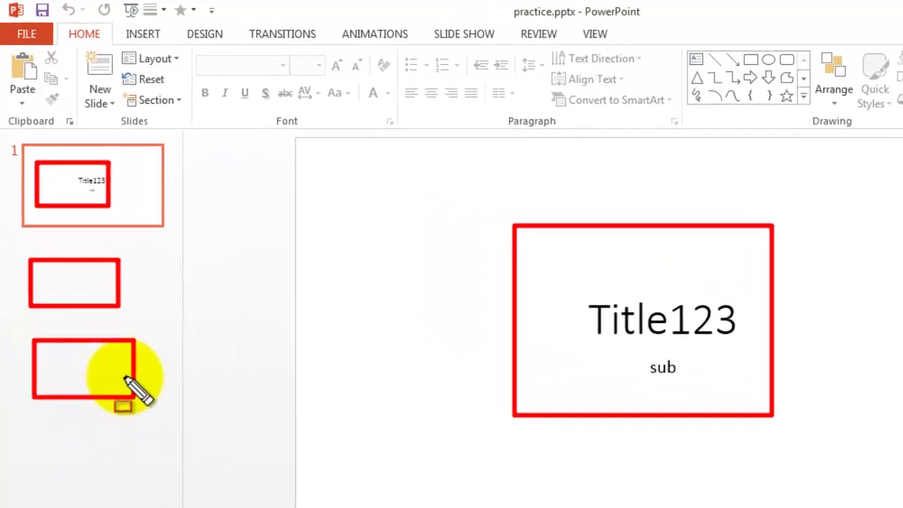
pyautogui.press('Escape')
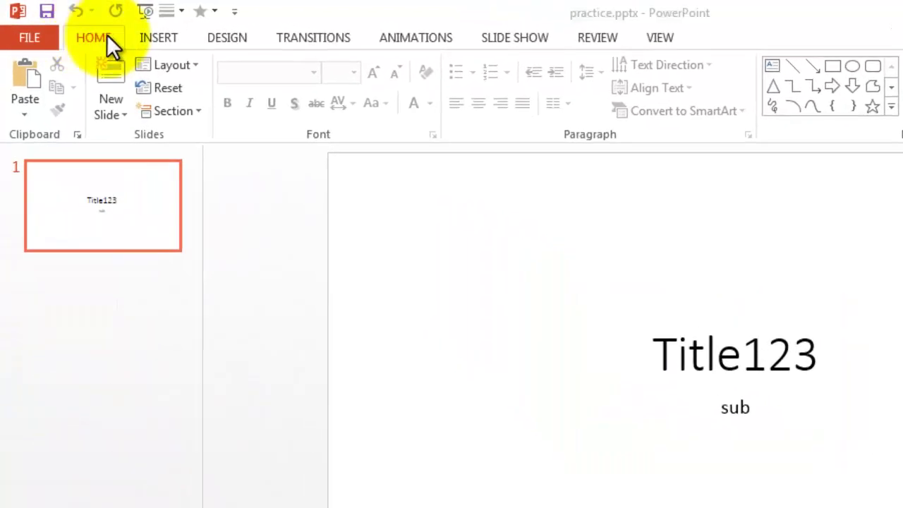
# - Add two new content slides after the title slide
pyautogui.click(109, 79)
pyautogui.click(108, 77)
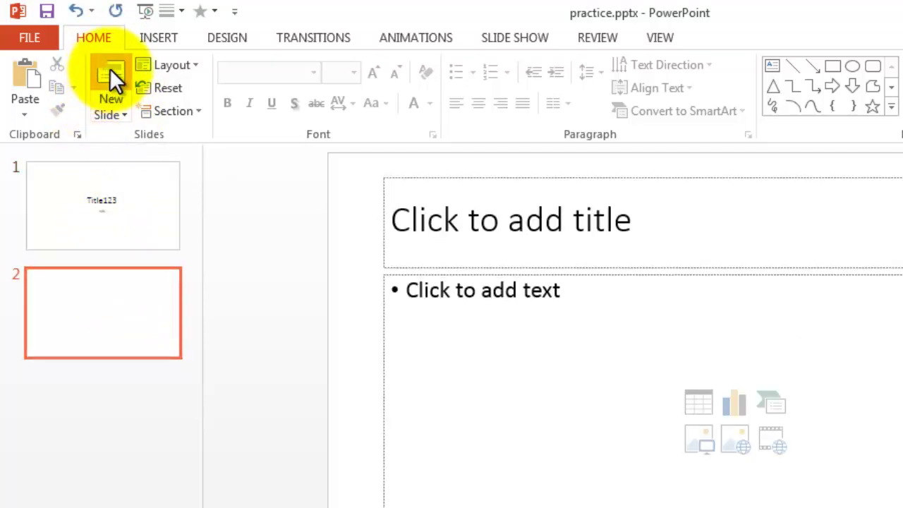
pyautogui.click(110, 70)
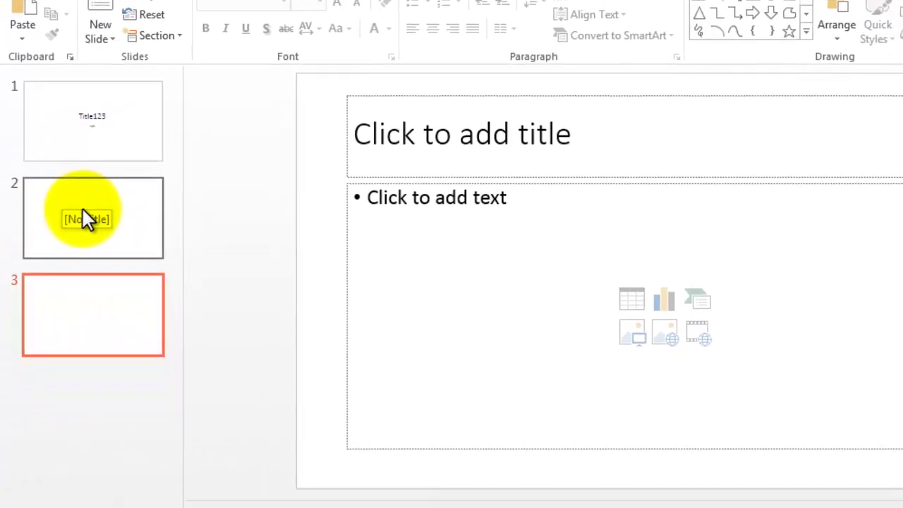
# - Type bullet text 2 on slide 2 and 3 on slide 3, then review the three slides
pyautogui.click(83, 219)
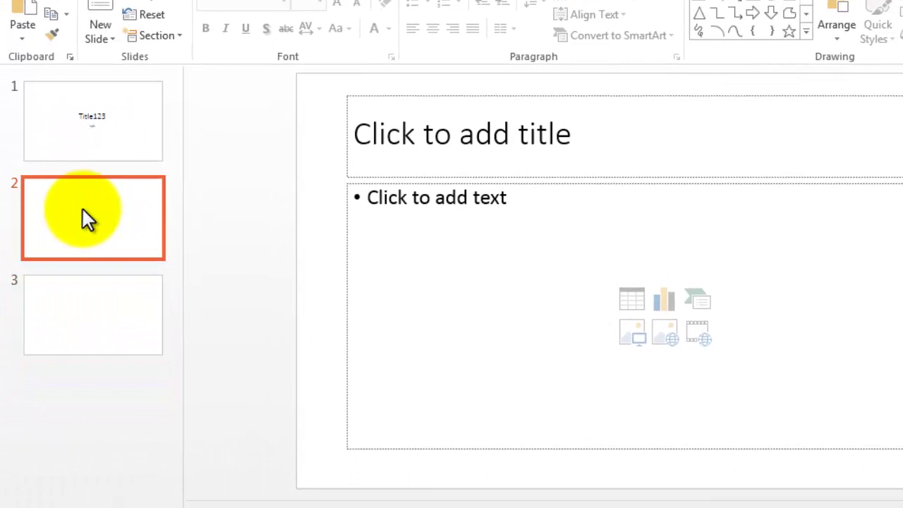
pyautogui.click(515, 230)
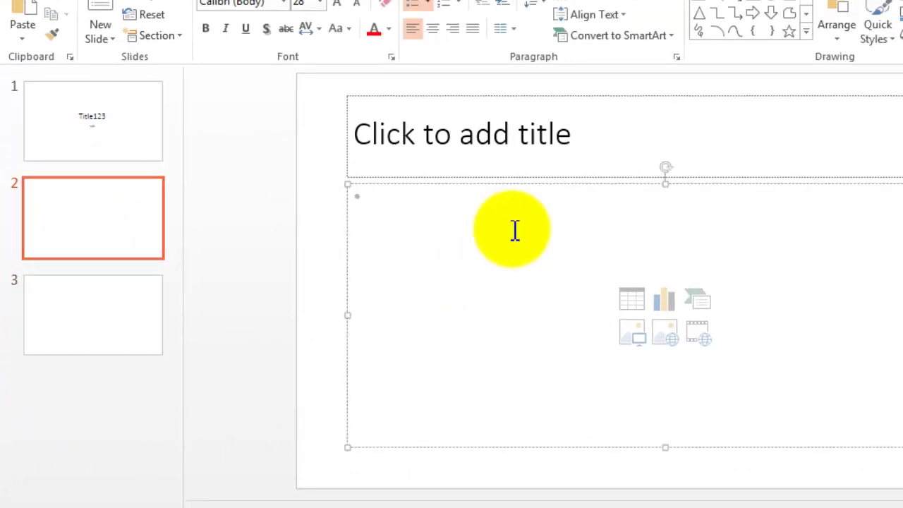
pyautogui.write('2')
pyautogui.click(70, 329)
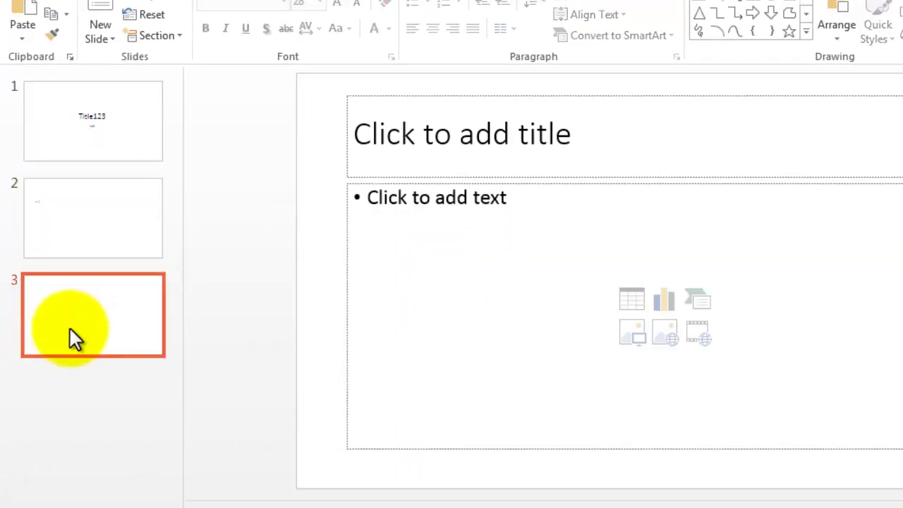
pyautogui.click(464, 307)
pyautogui.write('3')
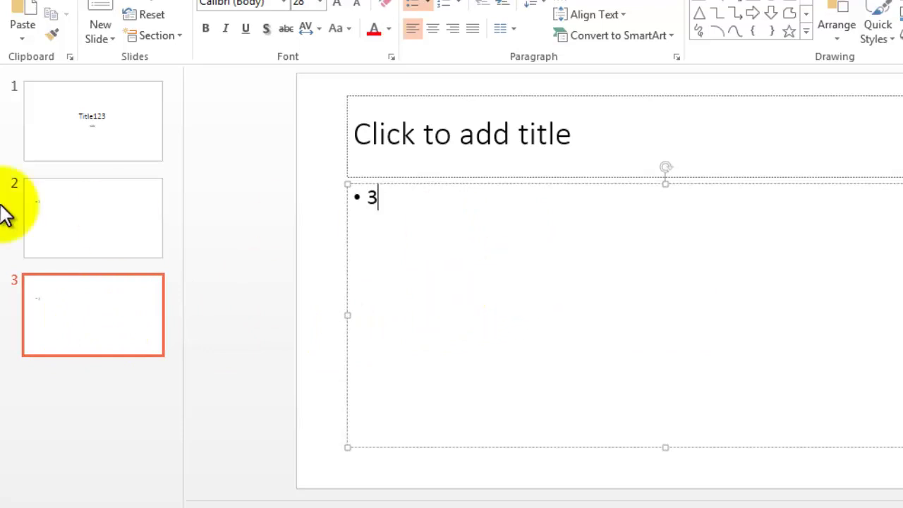
pyautogui.click(85, 110)
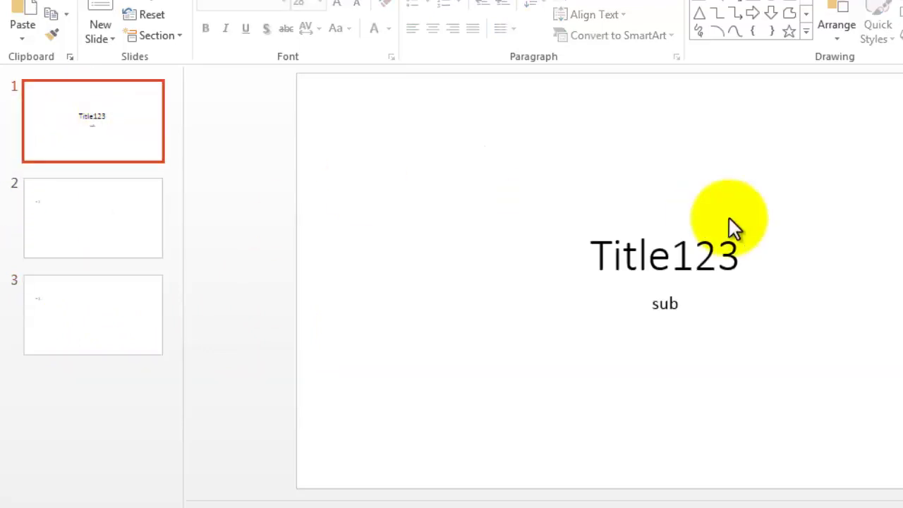
pyautogui.click(78, 227)
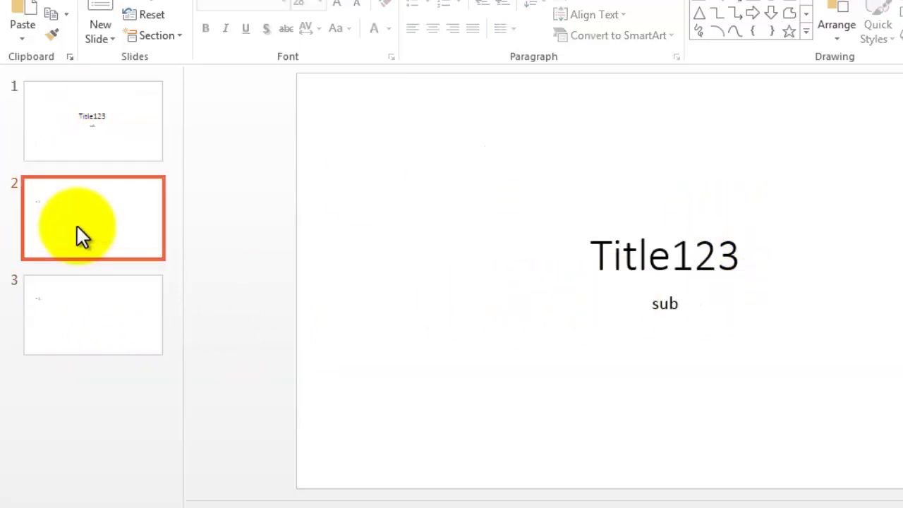
pyautogui.click(66, 332)
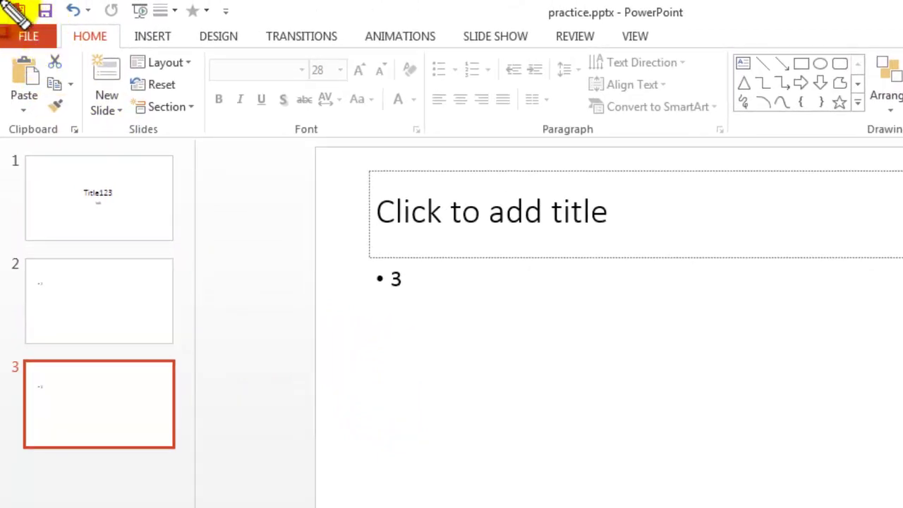
# - Set the Quick Access Toolbar to Show Below the Ribbon
pyautogui.moveTo(2, 4); pyautogui.dragTo(315, 52)
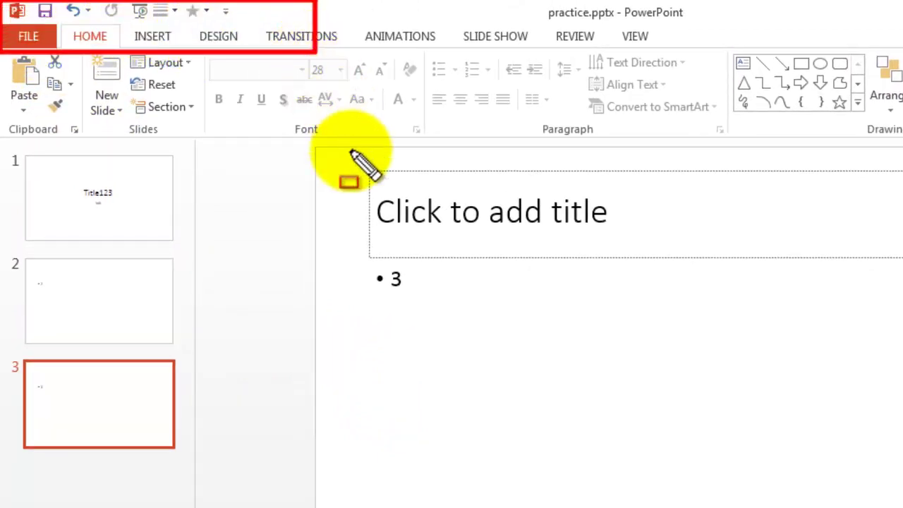
pyautogui.press('Escape')
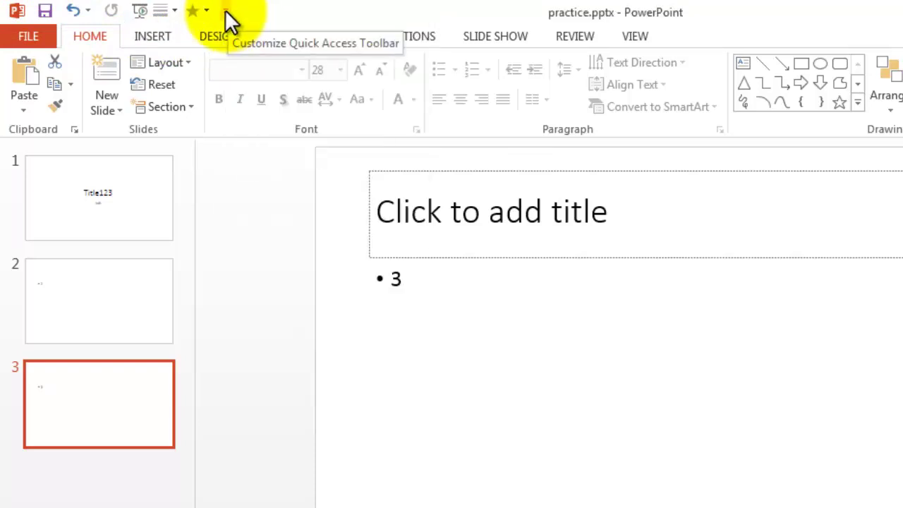
pyautogui.click(226, 12)
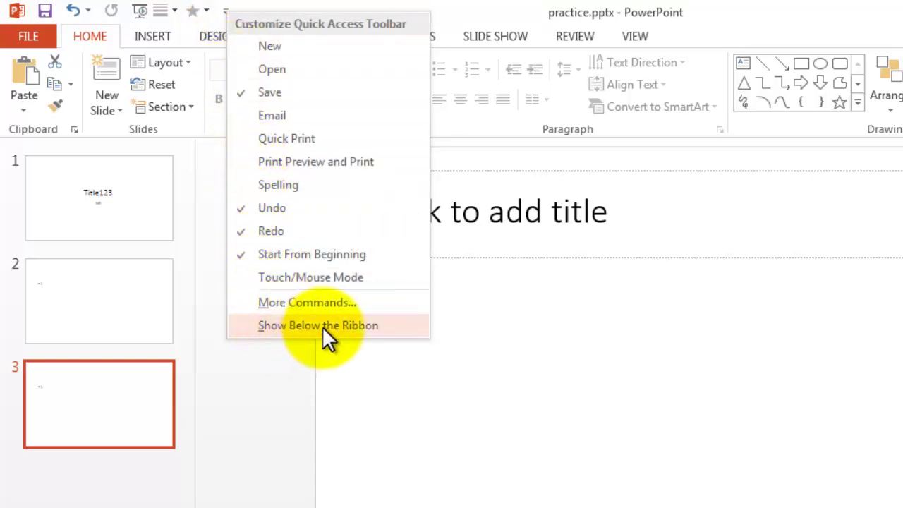
pyautogui.click(349, 327)
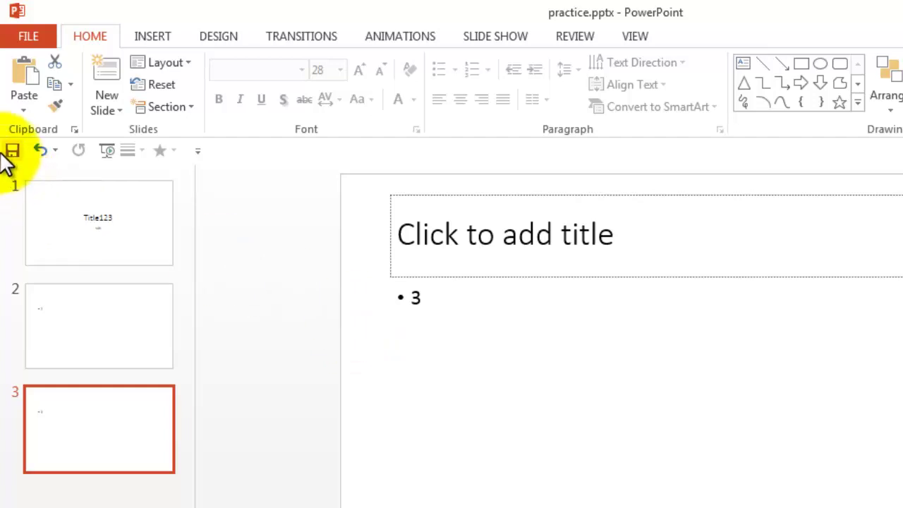
pyautogui.moveTo(2, 129)
pyautogui.mouseDown()
pyautogui.moveTo(122, 173)
pyautogui.moveTo(192, 182)
pyautogui.mouseUp()
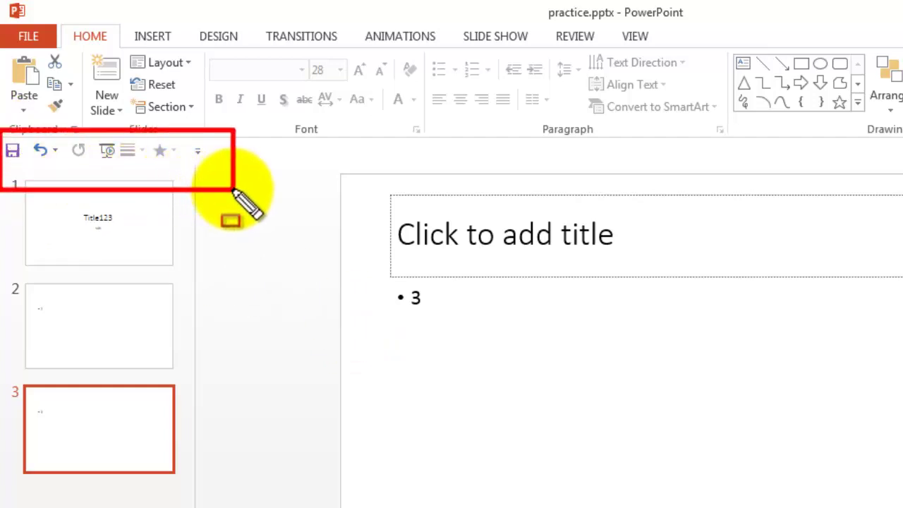
pyautogui.press('Escape')
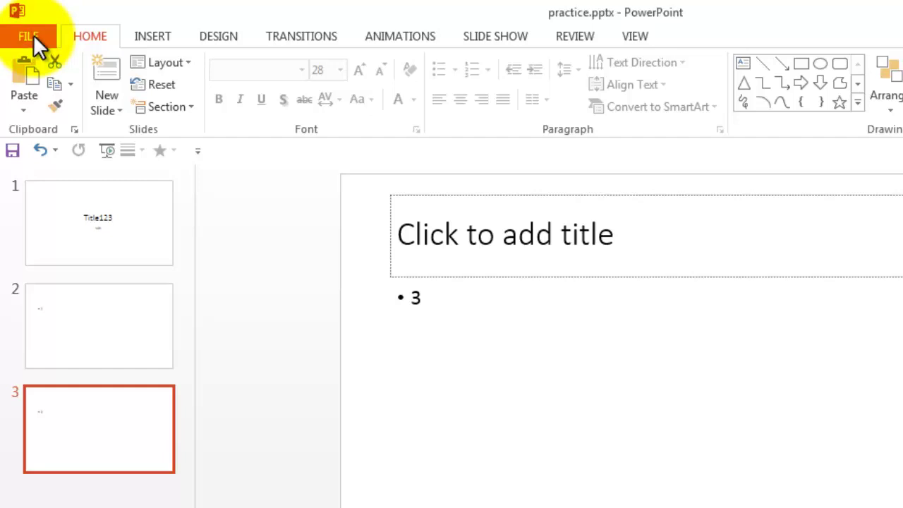
pyautogui.click(33, 34)
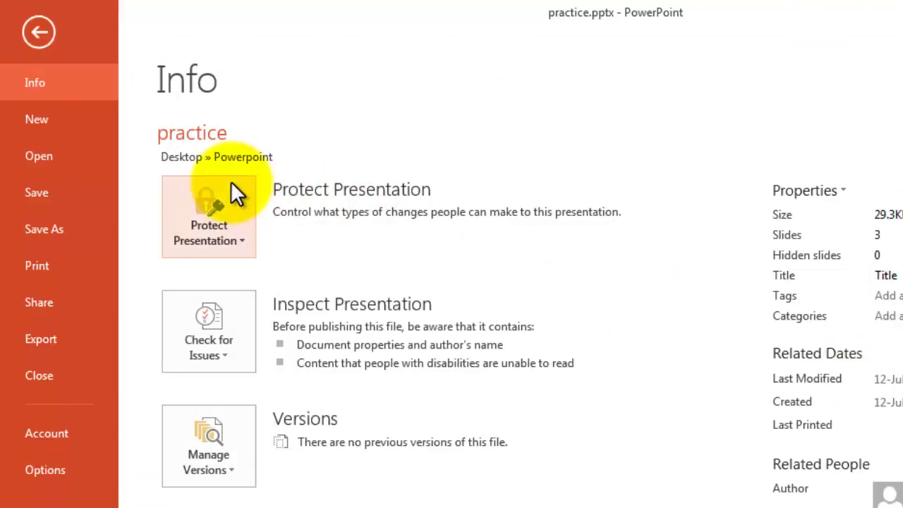
pyautogui.hotkey('ctrl', '2')
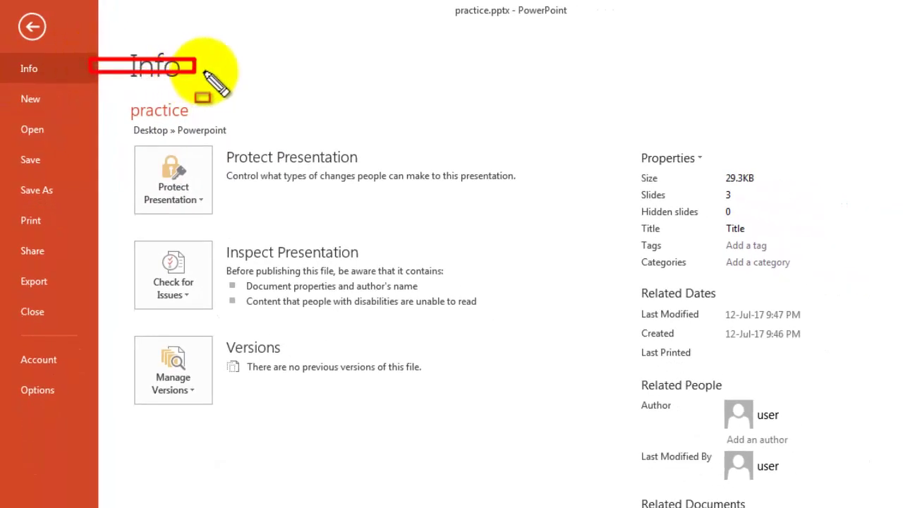
pyautogui.moveTo(90, 91); pyautogui.dragTo(256, 60)
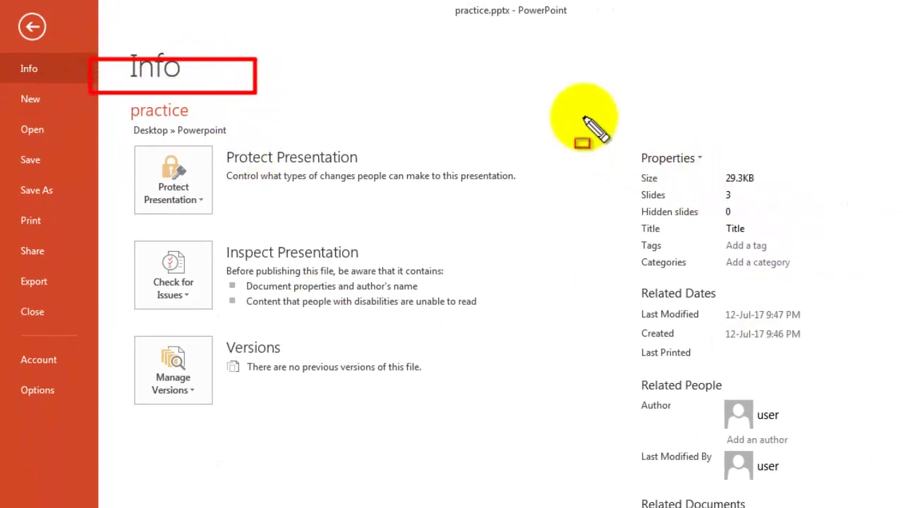
pyautogui.moveTo(592, 102); pyautogui.dragTo(856, 472)
pyautogui.moveTo(221, 137); pyautogui.dragTo(403, 424)
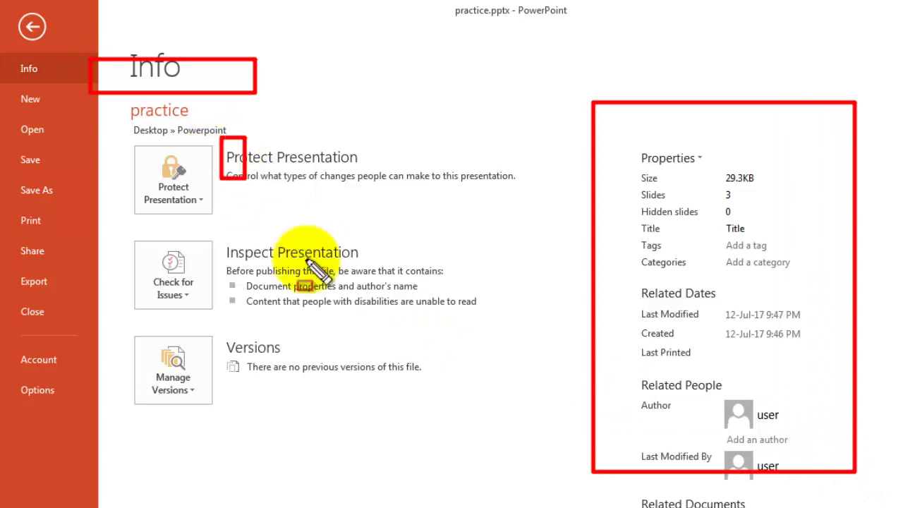
pyautogui.press('Escape')
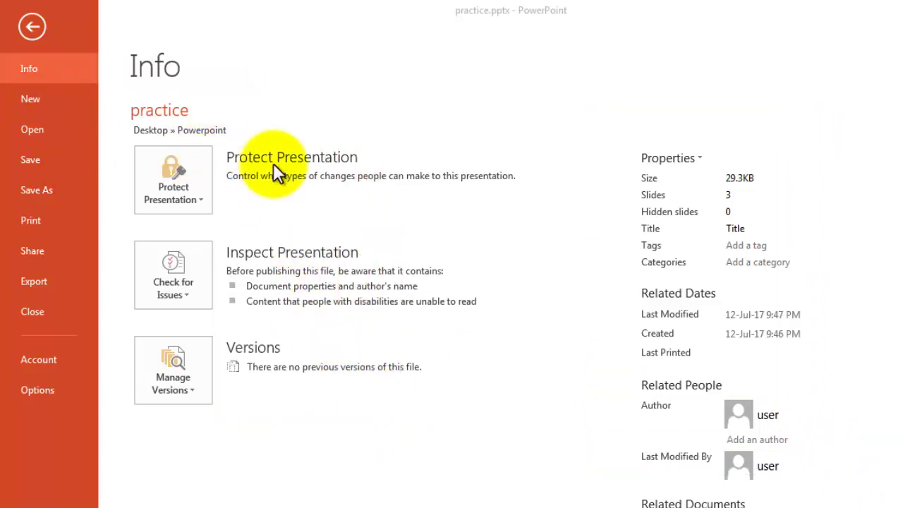
# - Open the Backstage Open page and scroll through the Recent Presentations list
pyautogui.click(35, 130)
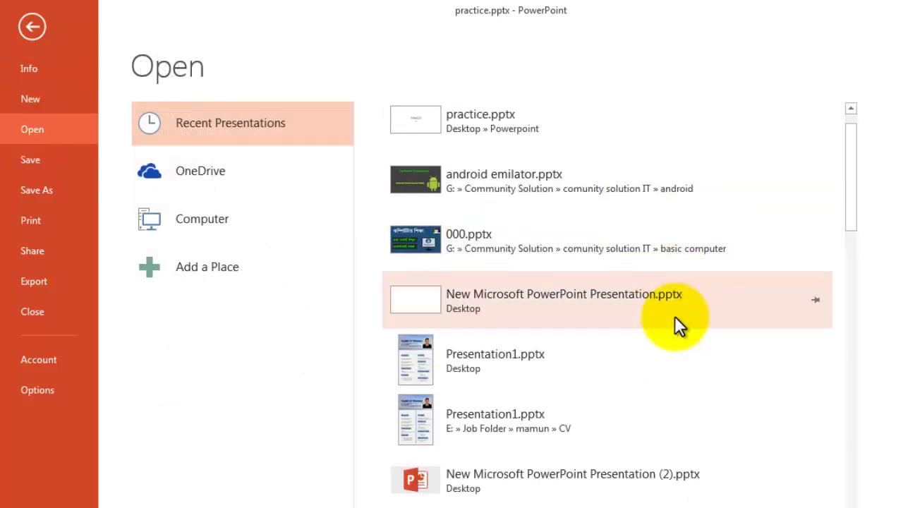
pyautogui.scroll(-3, 466, 282)
pyautogui.scroll(-2, 479, 349)
pyautogui.scroll(-2, 479, 348)
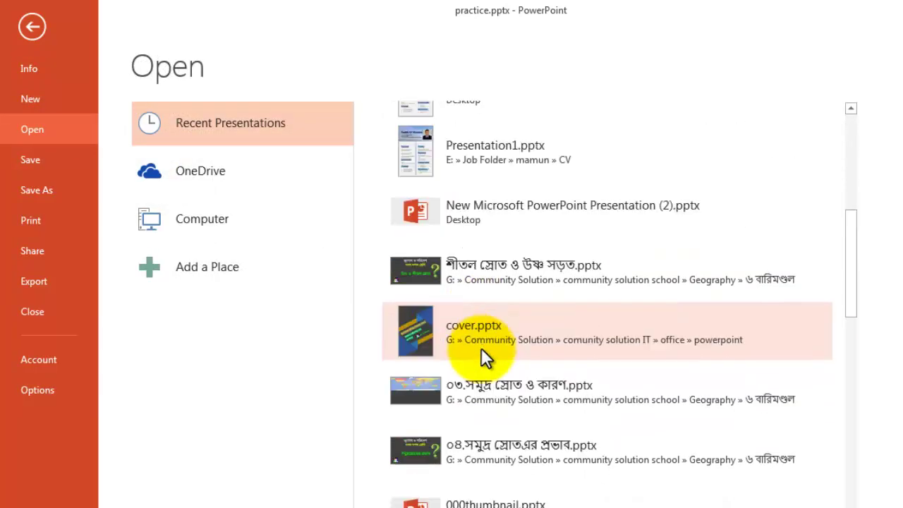
pyautogui.scroll(1, 482, 348)
pyautogui.scroll(3, 481, 348)
pyautogui.scroll(1, 481, 347)
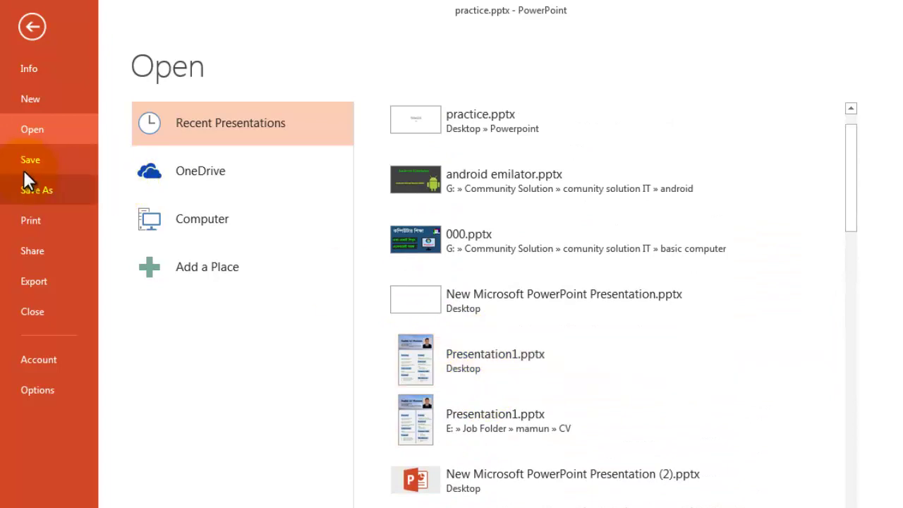
# - Look over the Print preview, then go to the Export page
pyautogui.click(52, 220)
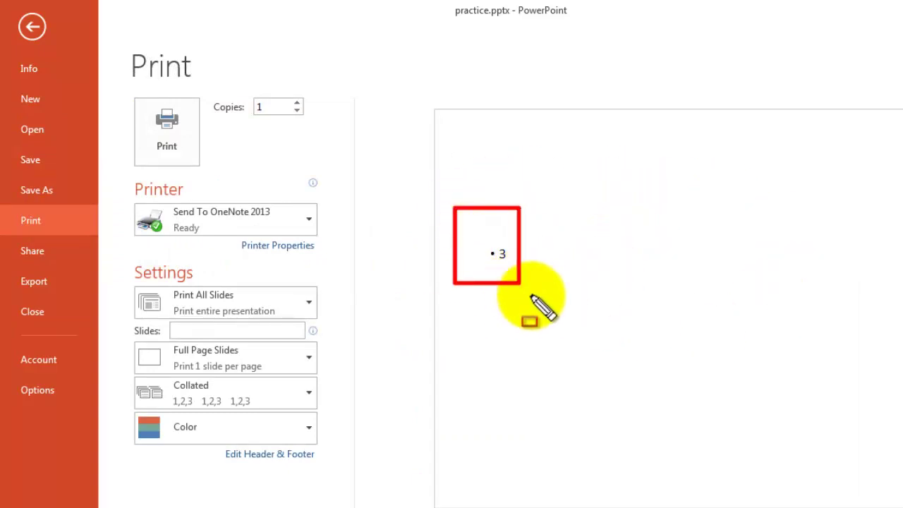
pyautogui.moveTo(454, 206); pyautogui.dragTo(545, 317)
pyautogui.press('Escape')
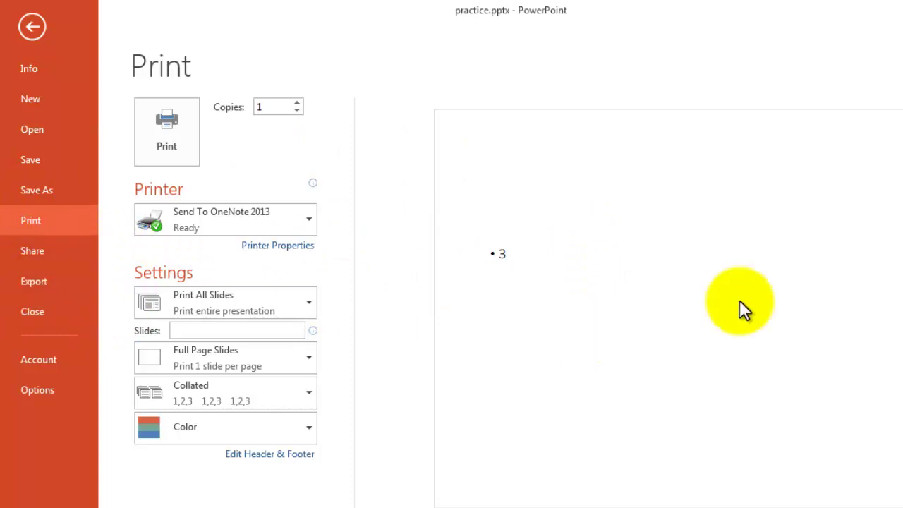
pyautogui.click(44, 283)
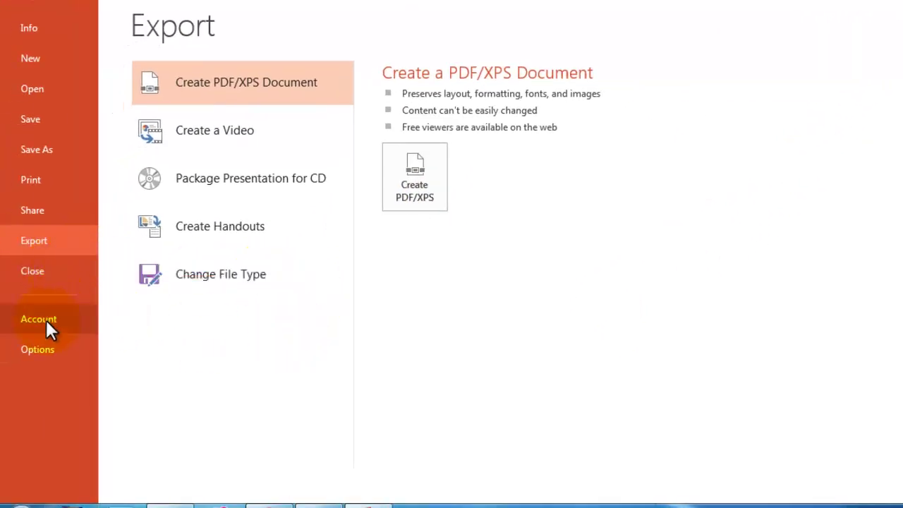
# - Check the Account page and PowerPoint Options, closing Options unchanged and returning to Info
pyautogui.click(44, 323)
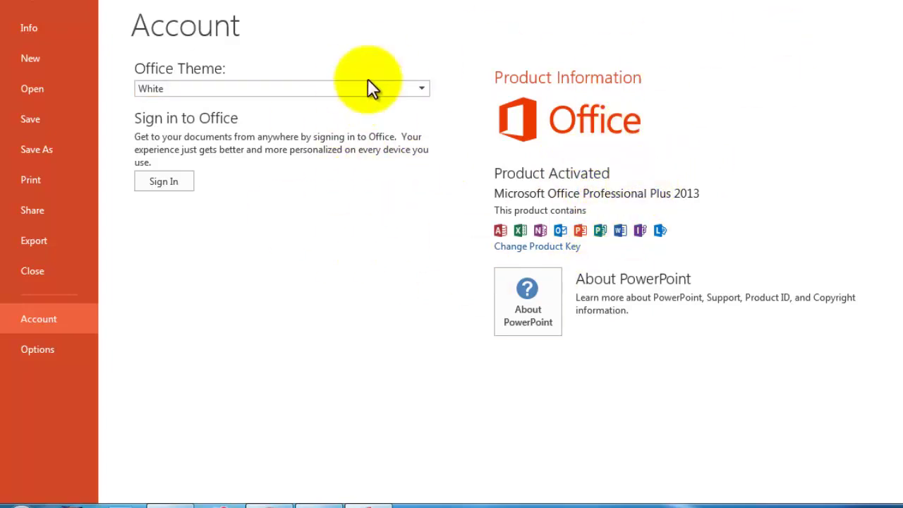
pyautogui.click(61, 360)
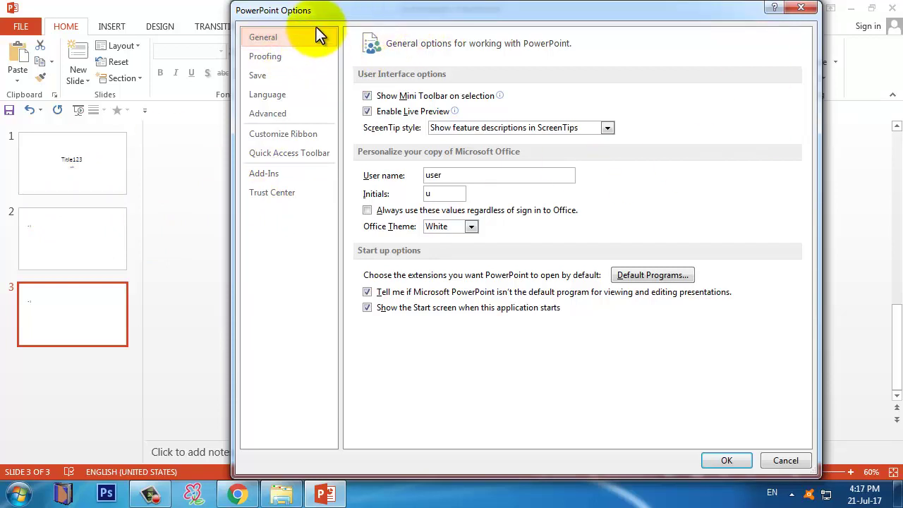
pyautogui.click(802, 9)
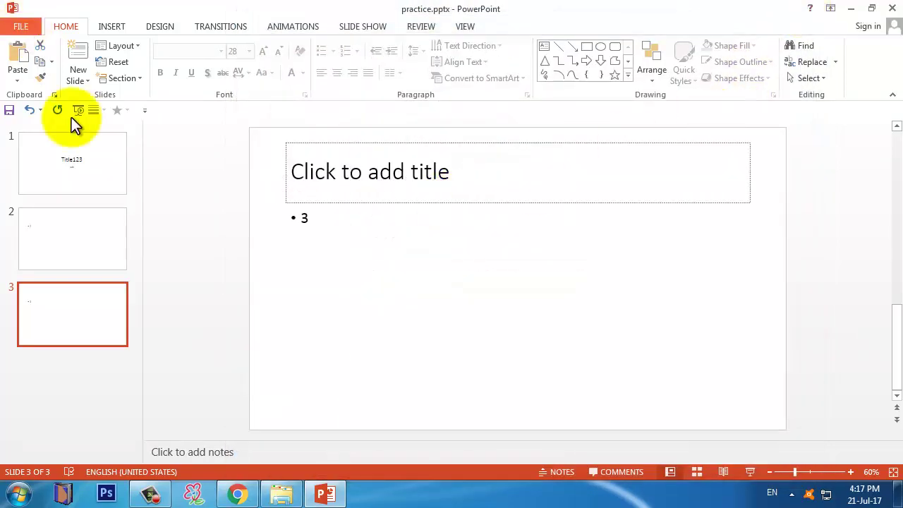
pyautogui.click(18, 28)
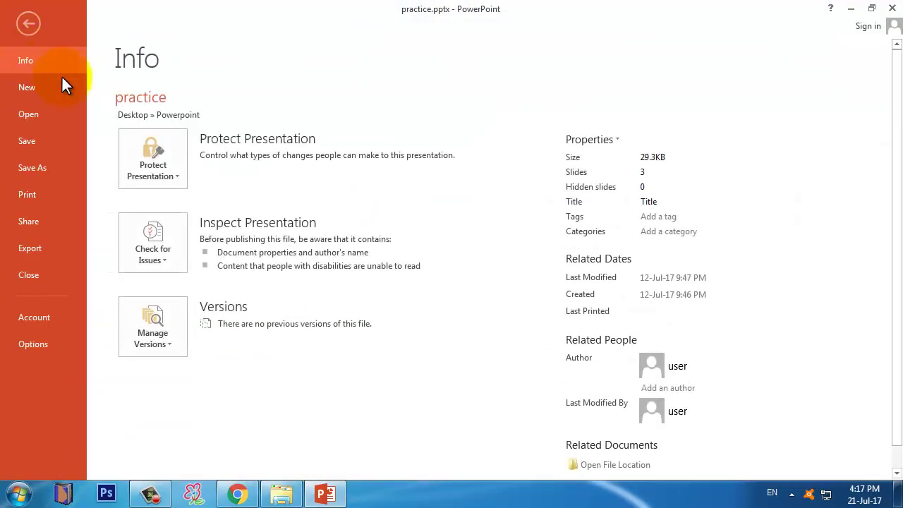
# - Exit Backstage back to Normal view showing slide 3
pyautogui.click(32, 22)
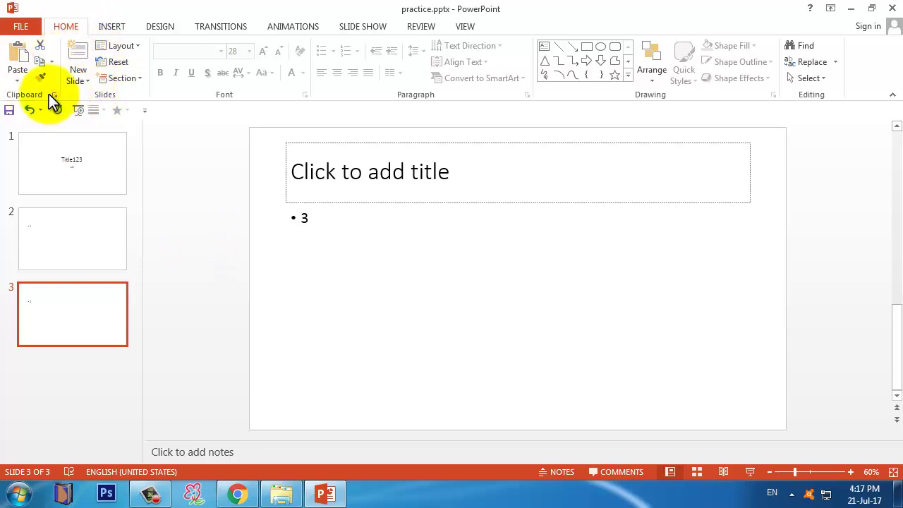
pyautogui.moveTo(45, 90); pyautogui.dragTo(59, 131)
pyautogui.moveTo(119, 88); pyautogui.dragTo(142, 117)
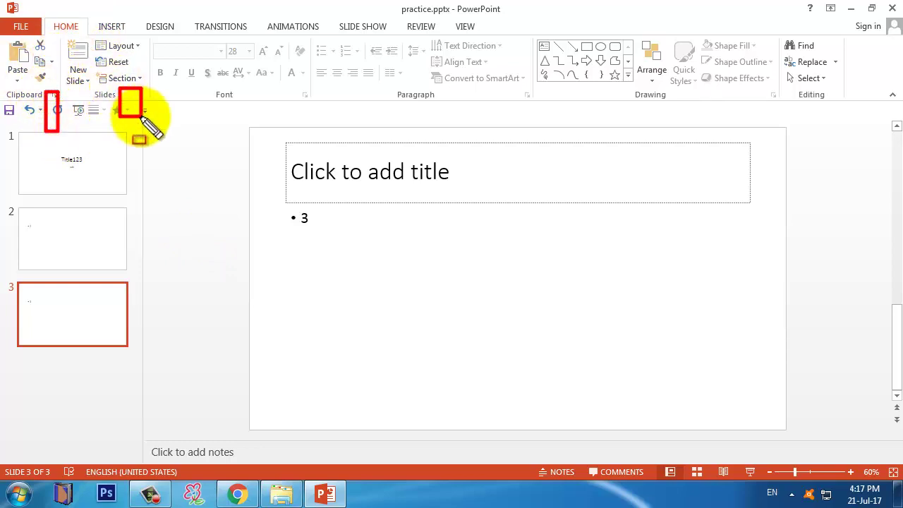
pyautogui.moveTo(281, 88); pyautogui.dragTo(315, 124)
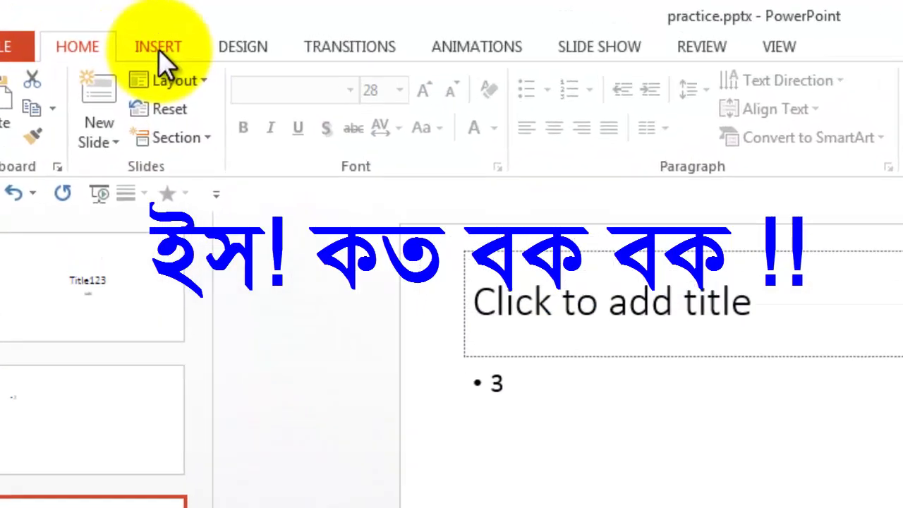
# - Switch the ribbon to the INSERT tab with slide 3 showing
pyautogui.click(169, 51)
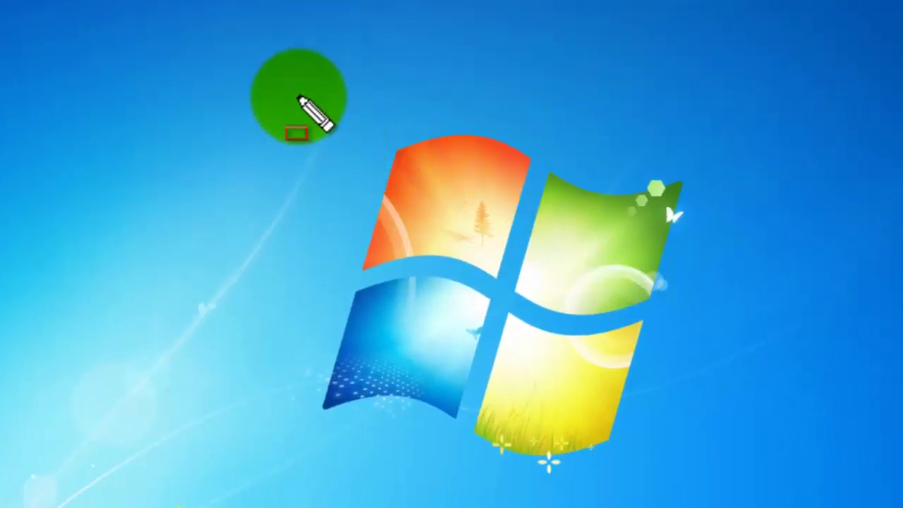
pyautogui.moveTo(297, 94); pyautogui.dragTo(705, 439)
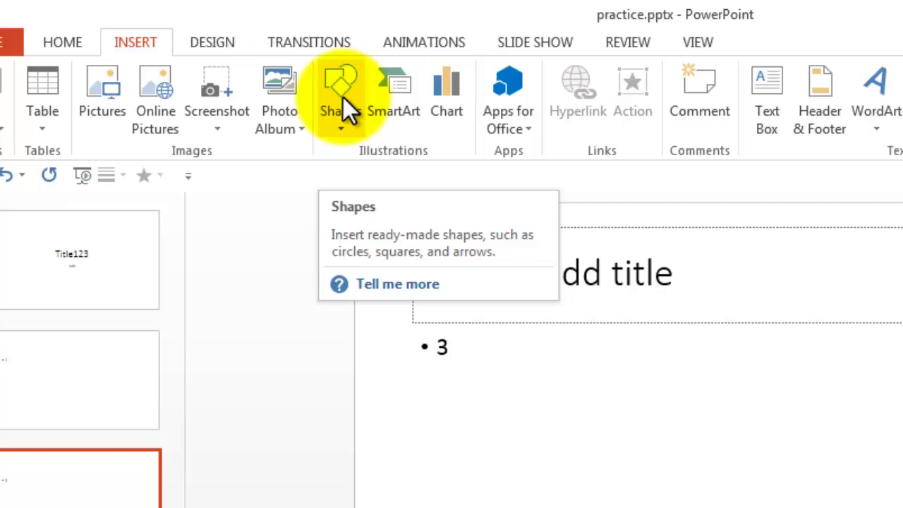
# - Draw an oval circle from Shapes beneath the 3 bullet on slide 3
pyautogui.click(342, 98)
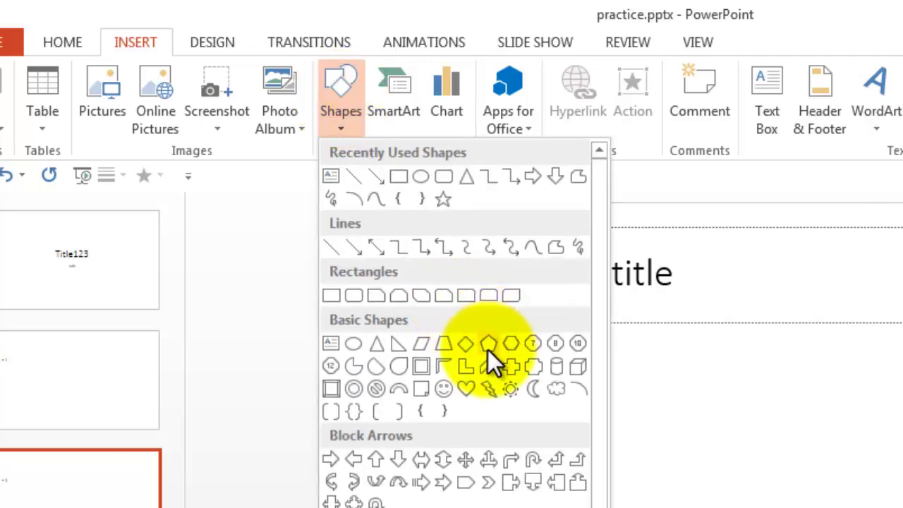
pyautogui.click(432, 345)
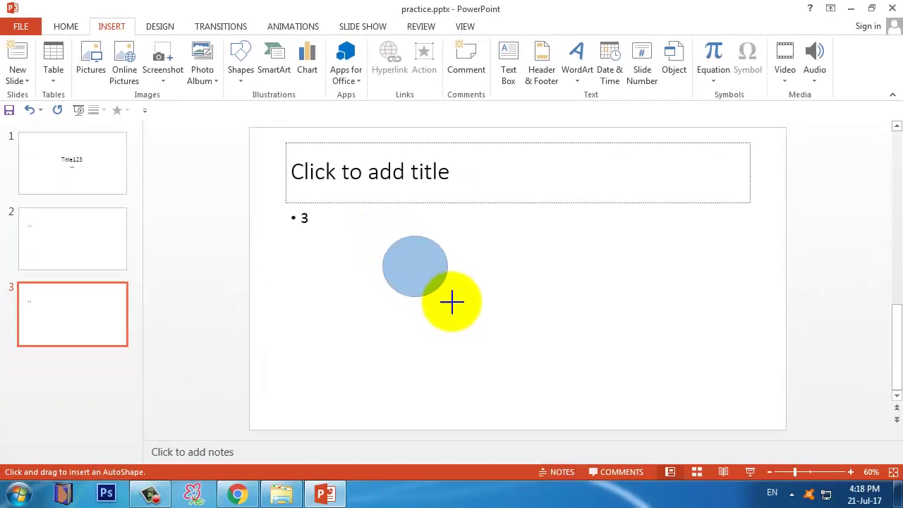
pyautogui.moveTo(412, 266); pyautogui.dragTo(470, 324)
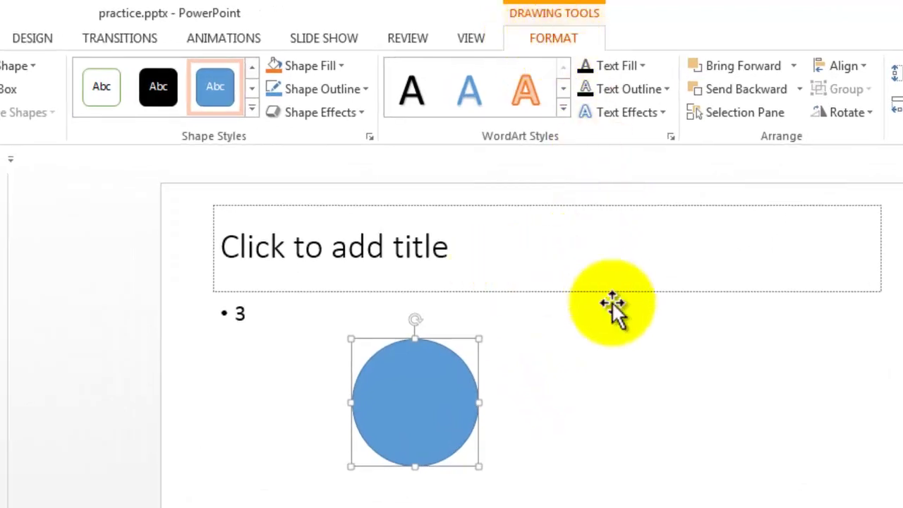
pyautogui.click(709, 371)
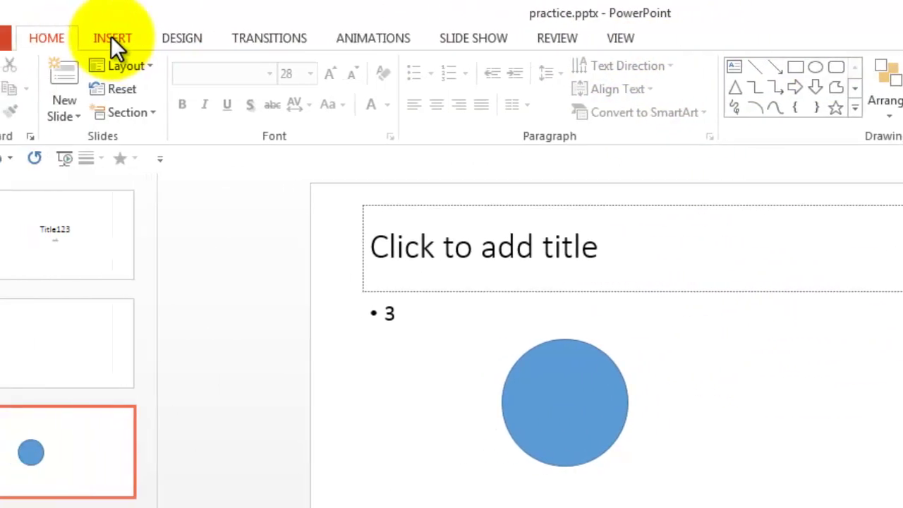
pyautogui.click(112, 36)
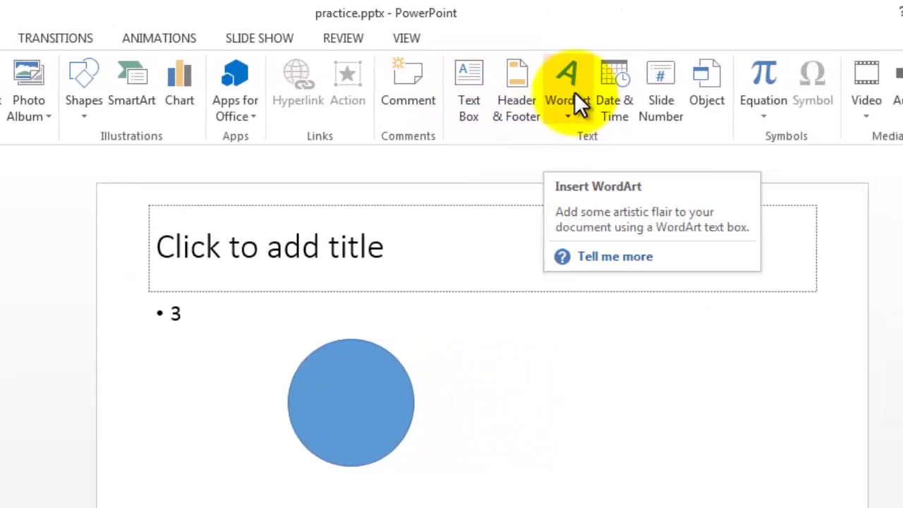
pyautogui.click(506, 96)
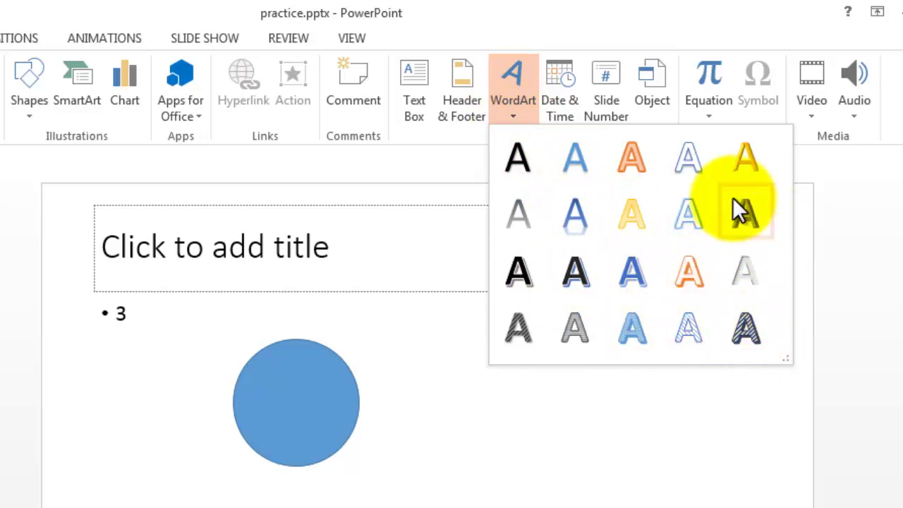
pyautogui.click(602, 440)
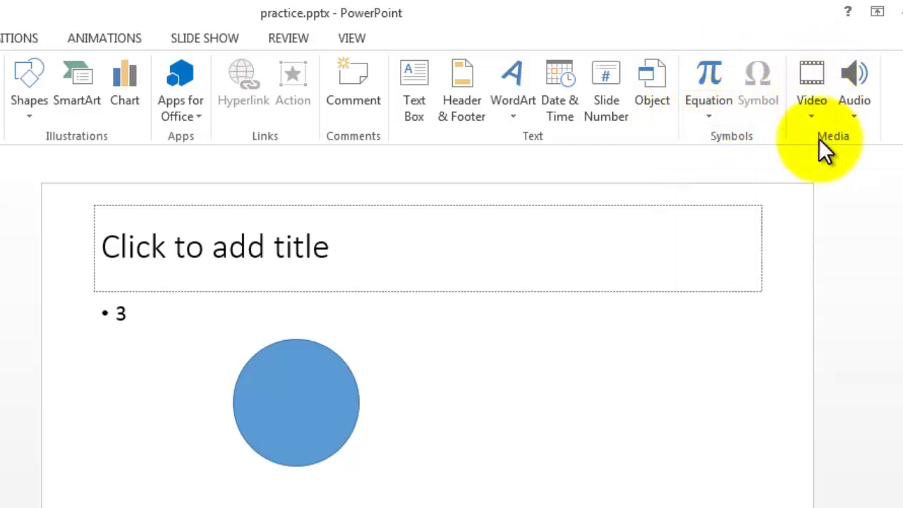
pyautogui.hotkey('ctrl', '2')
pyautogui.moveTo(786, 40); pyautogui.dragTo(832, 133)
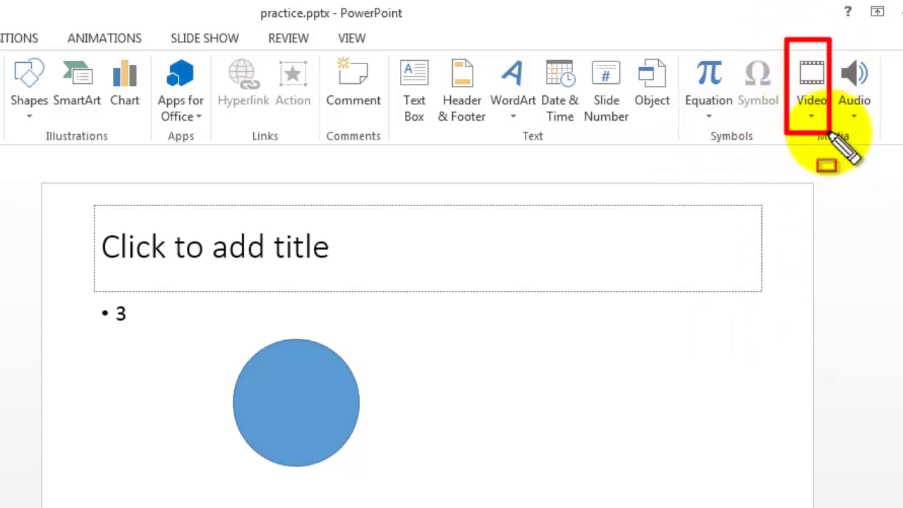
pyautogui.moveTo(832, 32); pyautogui.dragTo(882, 163)
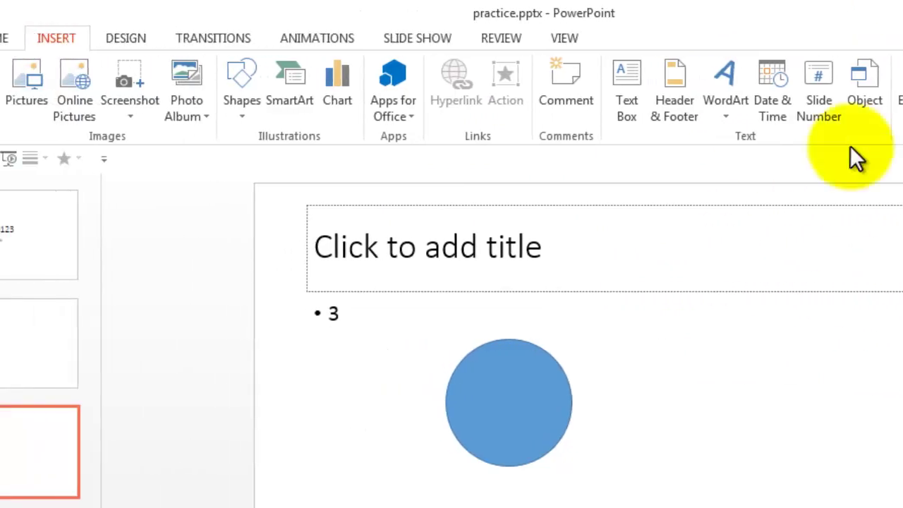
# - Apply the teal Ion theme to all three slides, leaving the variants unchanged
pyautogui.click(124, 38)
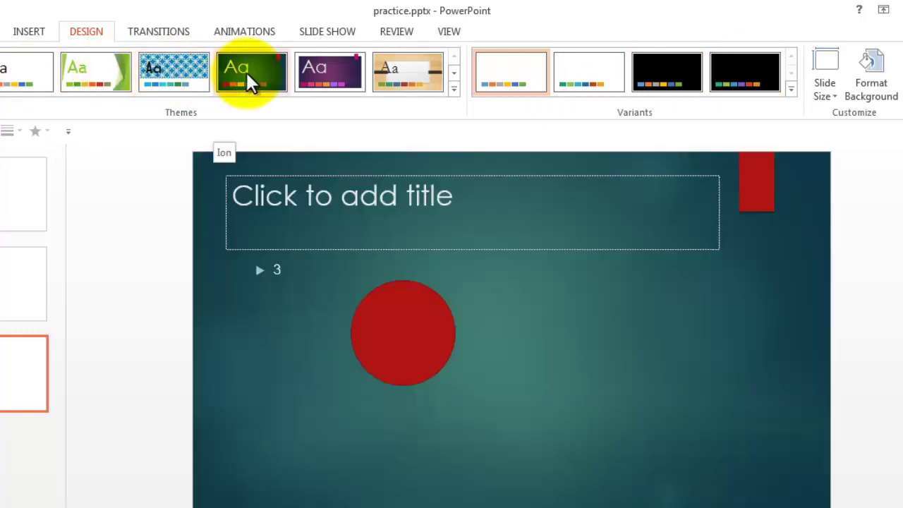
pyautogui.click(247, 72)
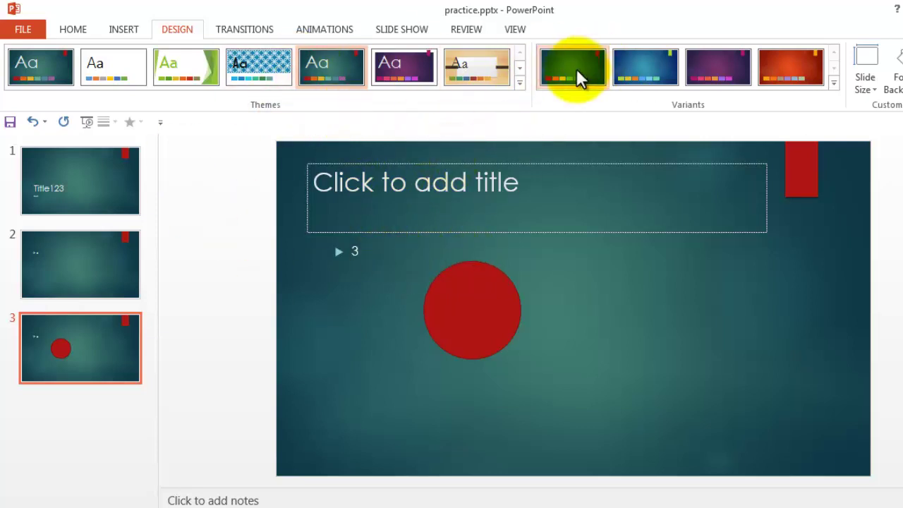
pyautogui.click(833, 82)
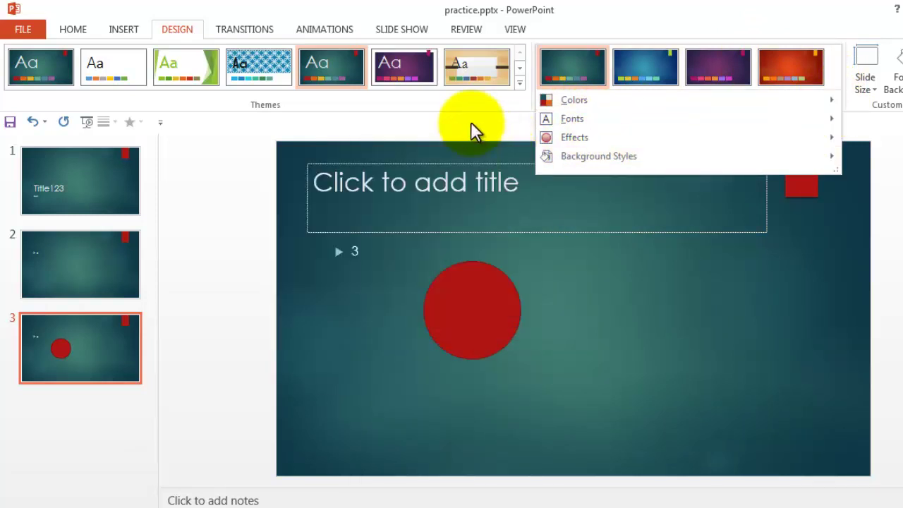
pyautogui.click(470, 125)
pyautogui.click(257, 34)
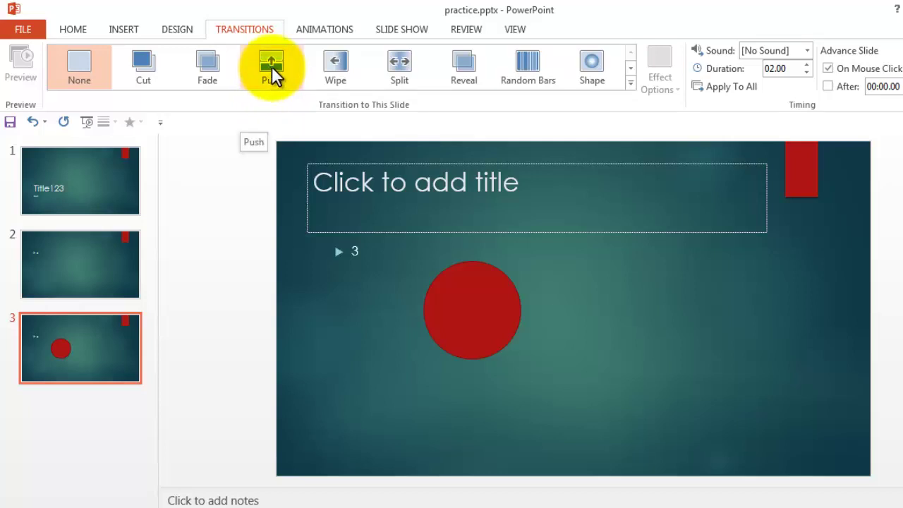
# - Apply a Push transition to slide 1 and a Curtains transition to slide 2, then select slide 3
pyautogui.click(95, 178)
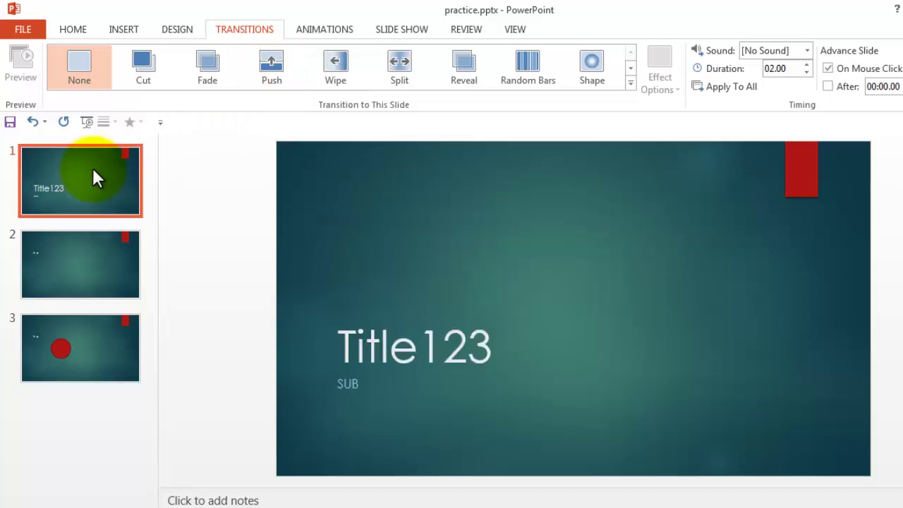
pyautogui.click(272, 62)
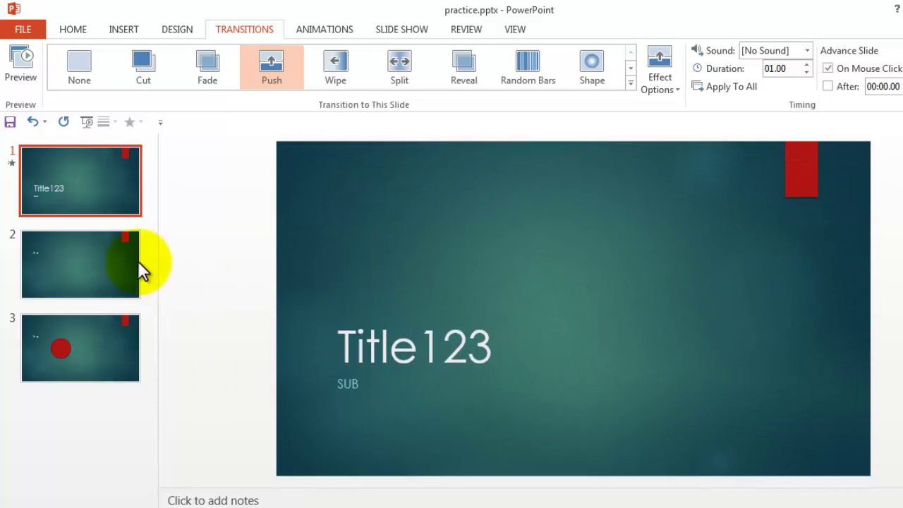
pyautogui.click(100, 262)
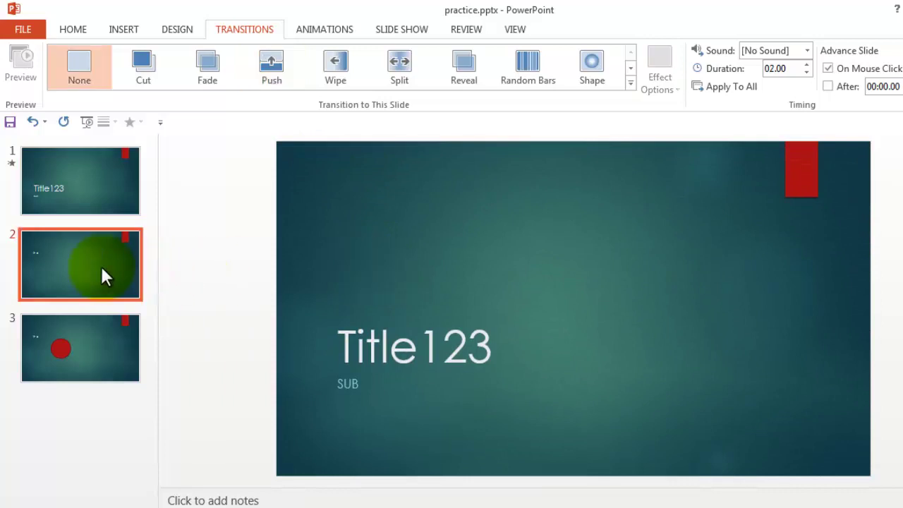
pyautogui.click(631, 69)
pyautogui.click(405, 70)
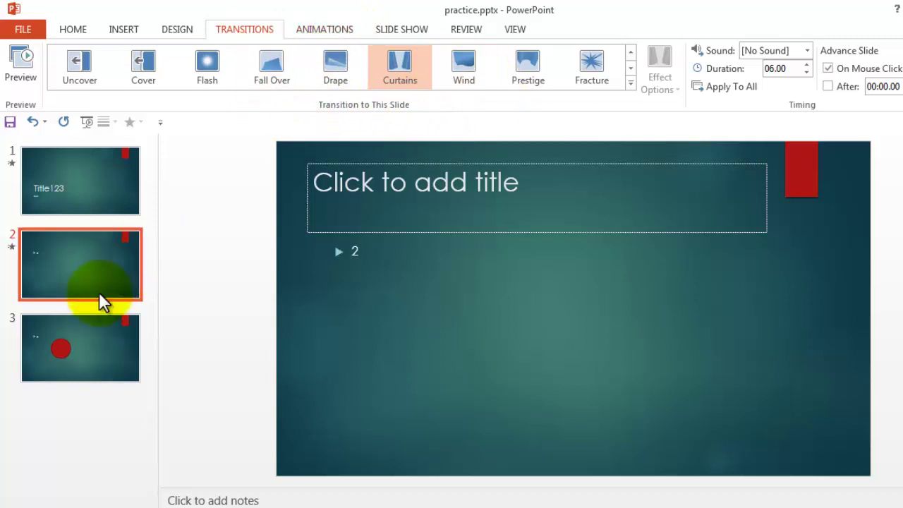
pyautogui.click(96, 361)
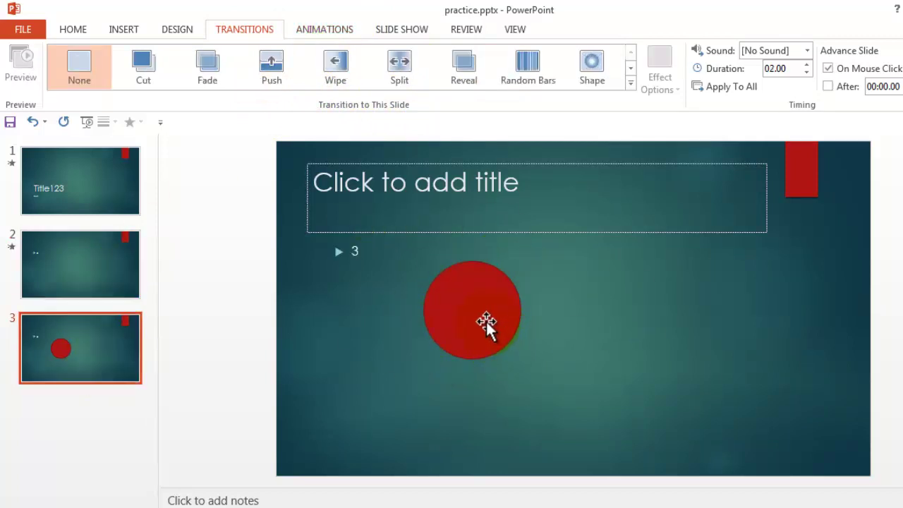
# - Give the red circle a Float In entrance animation, then change it to Fly In
pyautogui.click(478, 312)
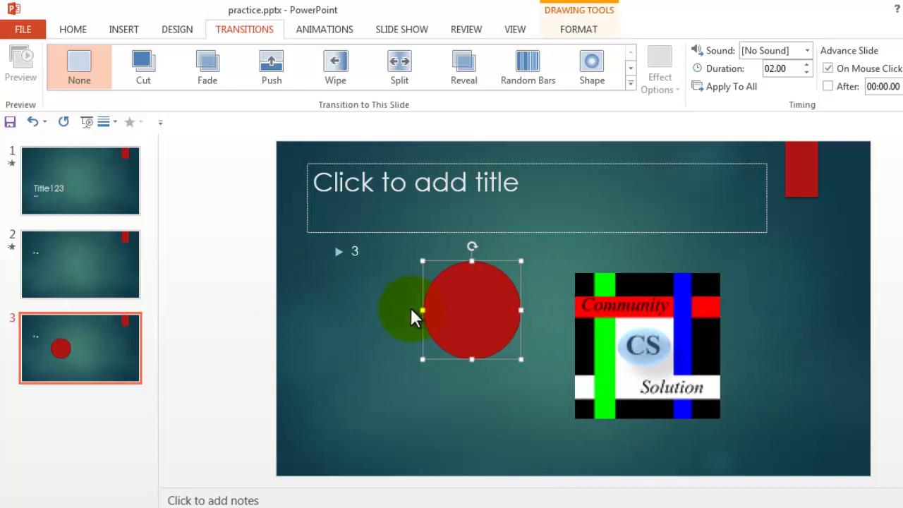
pyautogui.click(319, 31)
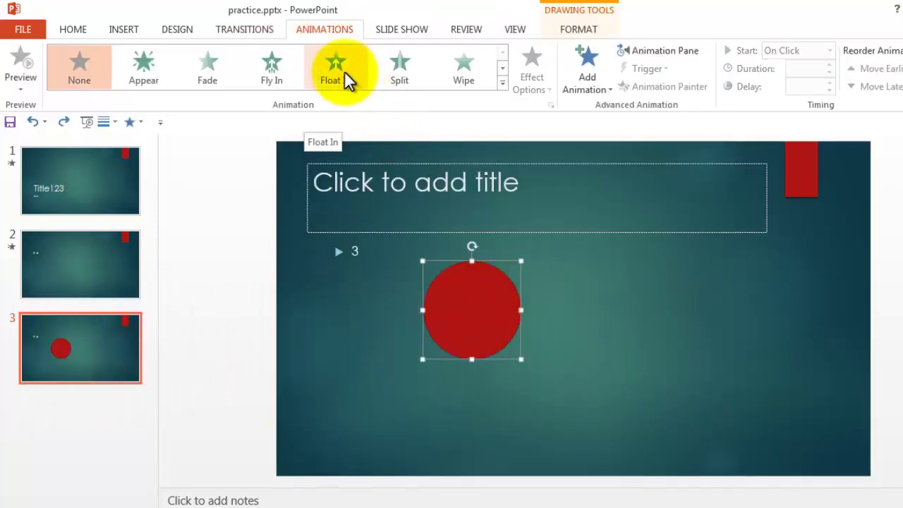
pyautogui.click(345, 72)
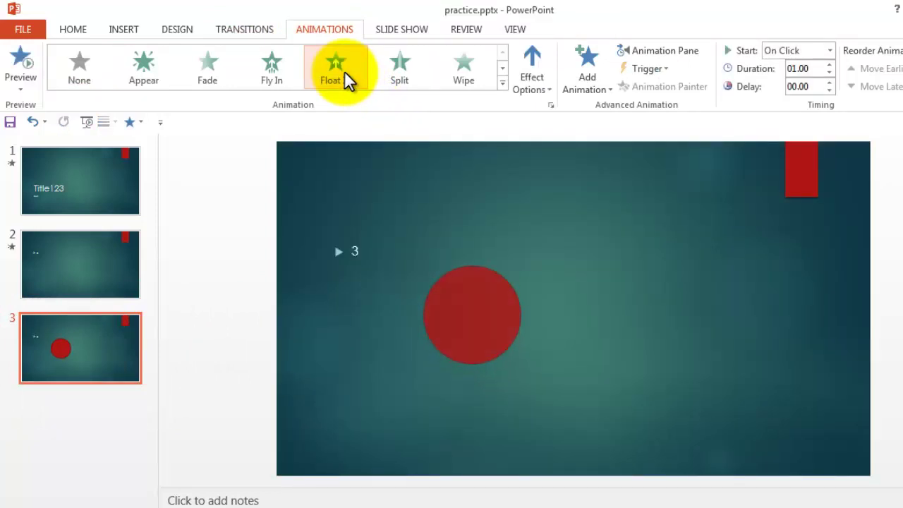
pyautogui.click(275, 70)
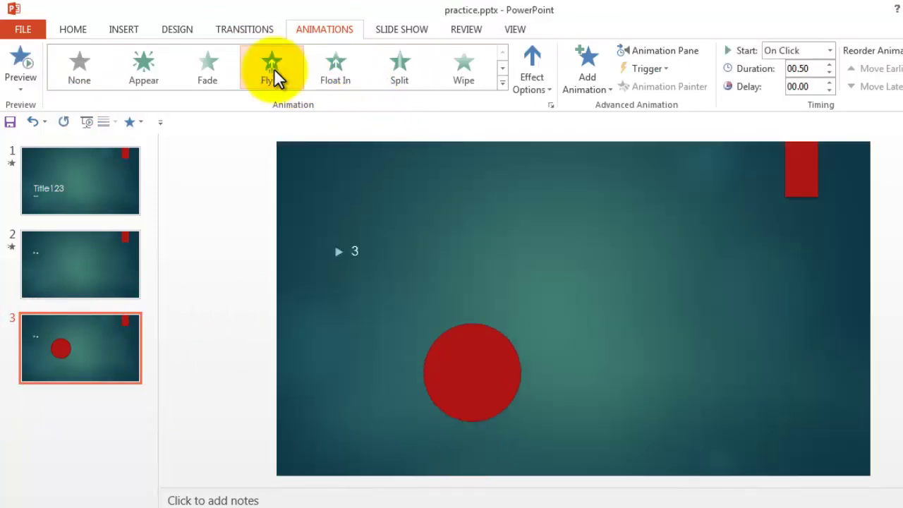
# - Browse the expanded animation effects gallery, close it, and bring up the Slide Show tab
pyautogui.click(505, 68)
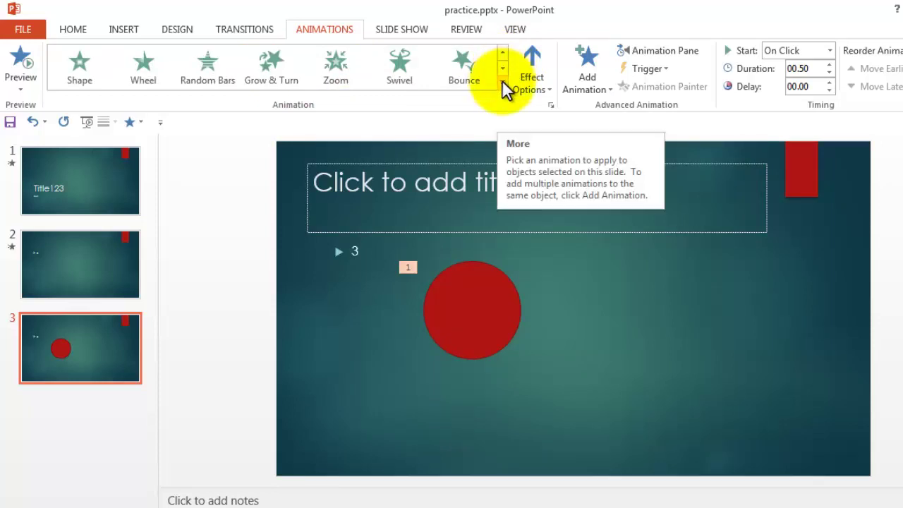
pyautogui.click(503, 81)
pyautogui.scroll(-3, 463, 389)
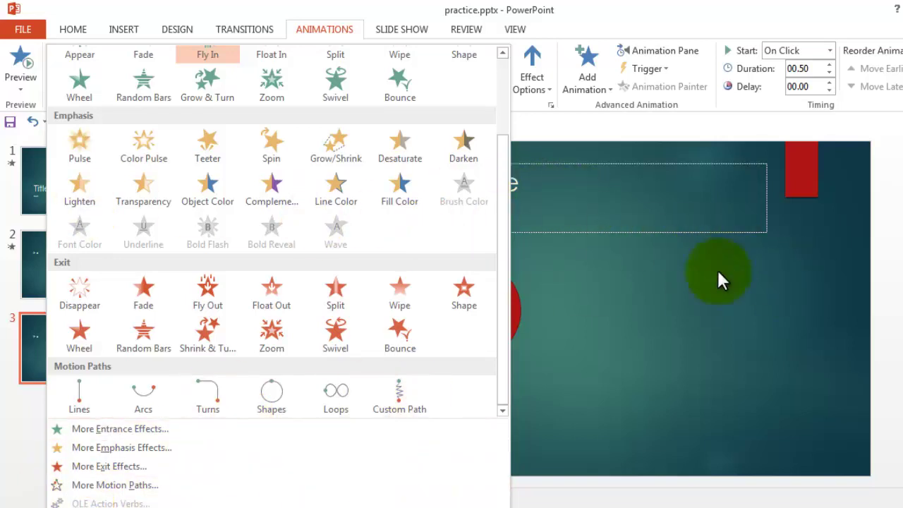
pyautogui.click(802, 242)
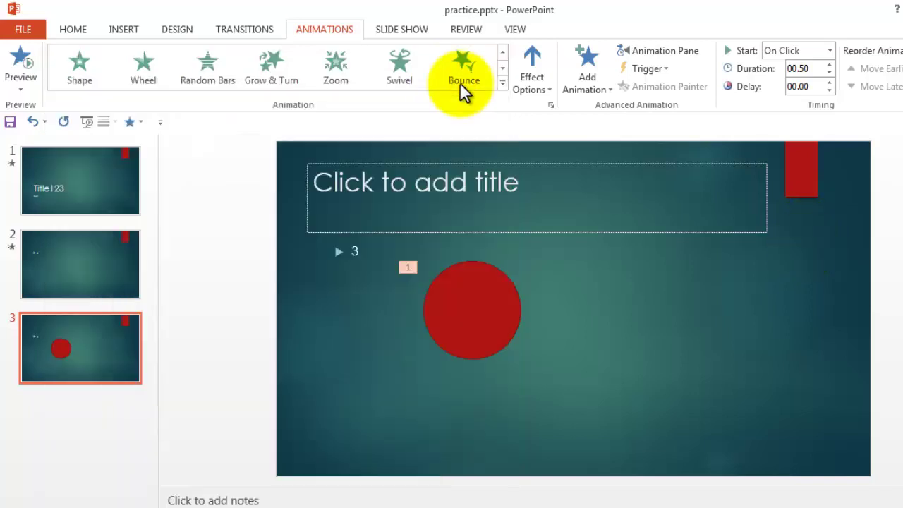
pyautogui.click(401, 27)
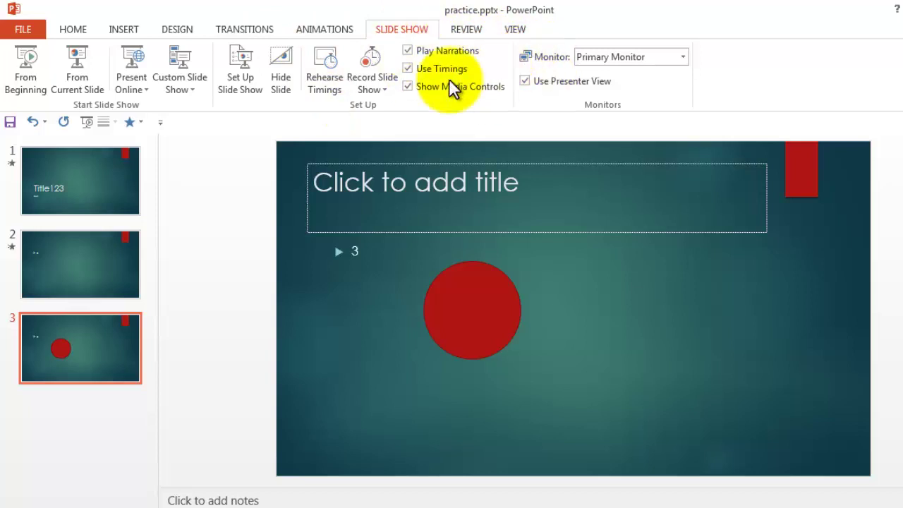
# - Switch from the Review tab over to the View tab
pyautogui.click(474, 29)
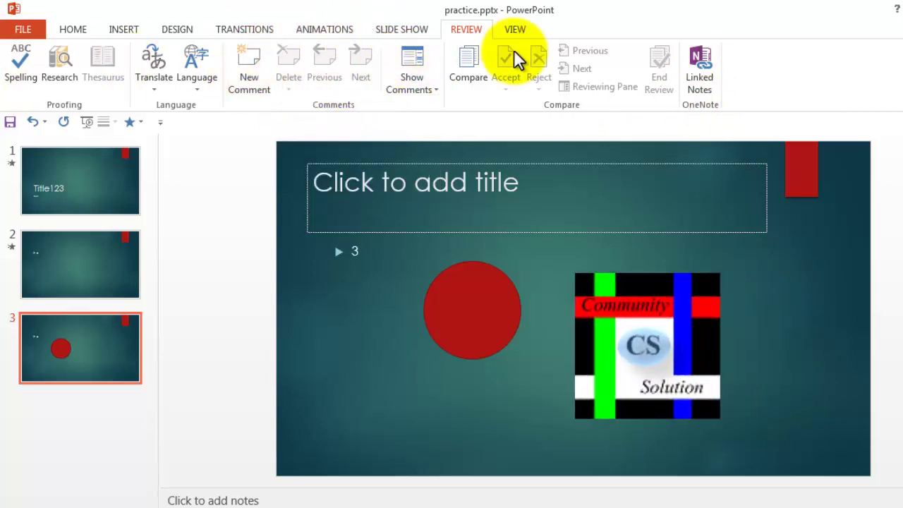
pyautogui.click(515, 30)
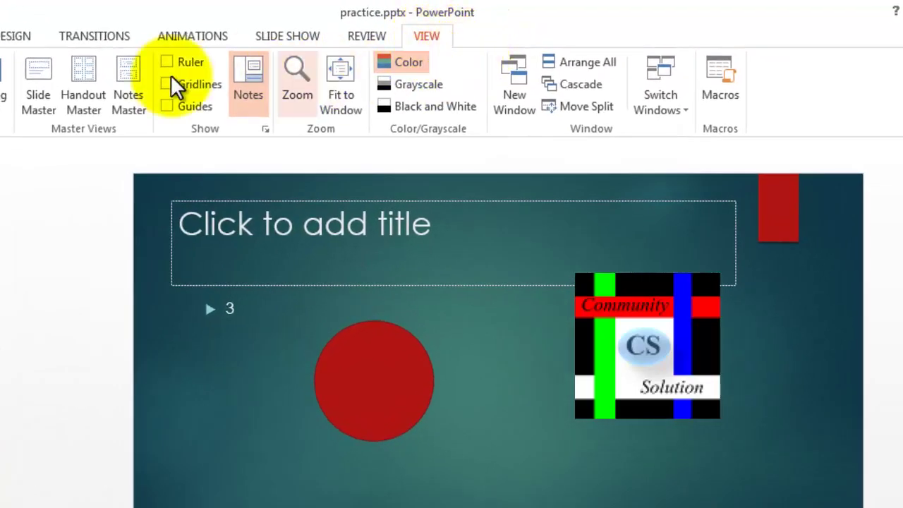
# - Tick Ruler in the Show group, then drag across several spots on slide 3
pyautogui.click(164, 60)
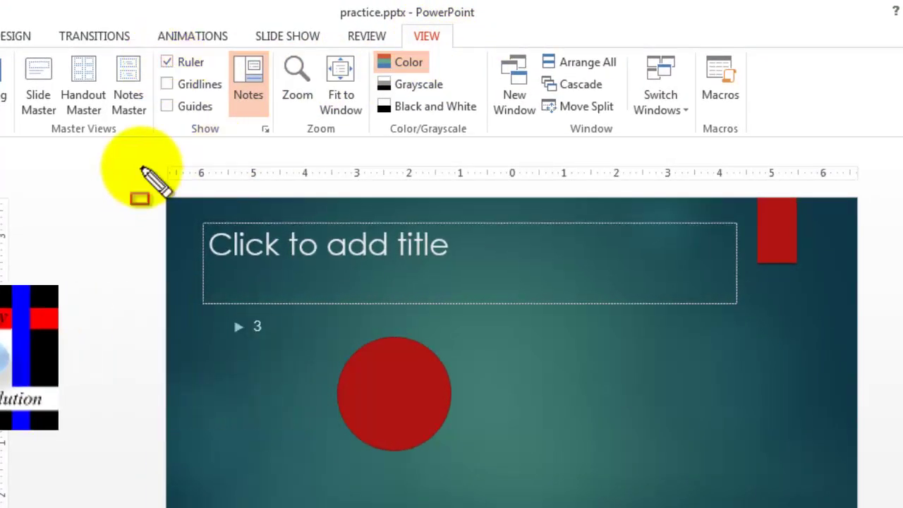
pyautogui.moveTo(137, 155); pyautogui.dragTo(282, 191)
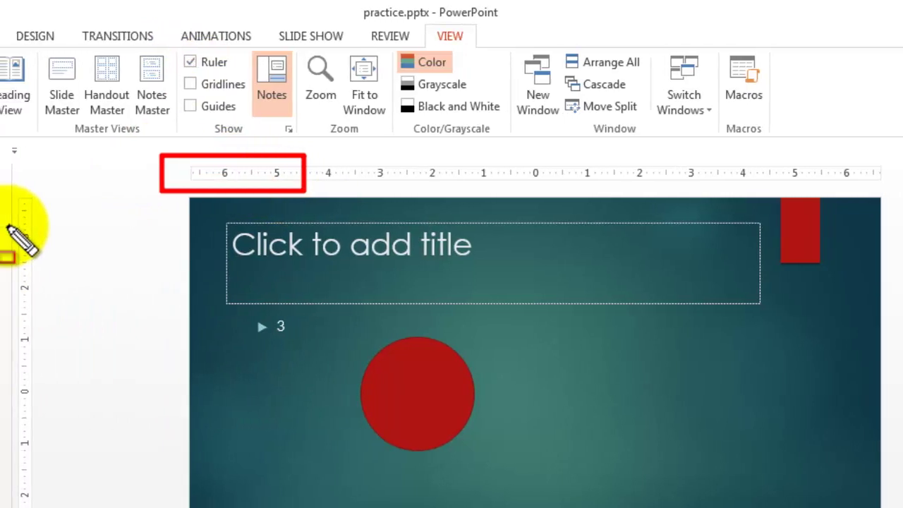
pyautogui.moveTo(53, 227); pyautogui.dragTo(101, 348)
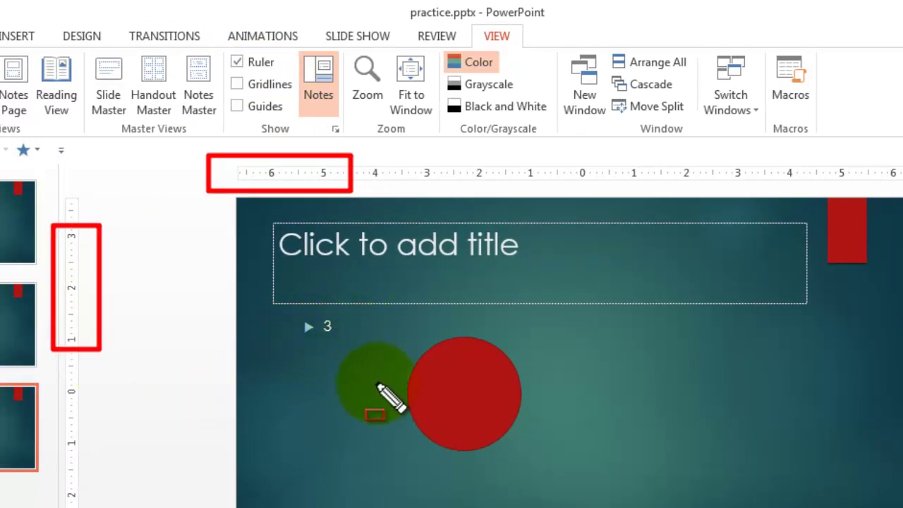
pyautogui.moveTo(341, 369); pyautogui.dragTo(477, 368)
pyautogui.moveTo(342, 394); pyautogui.dragTo(498, 394)
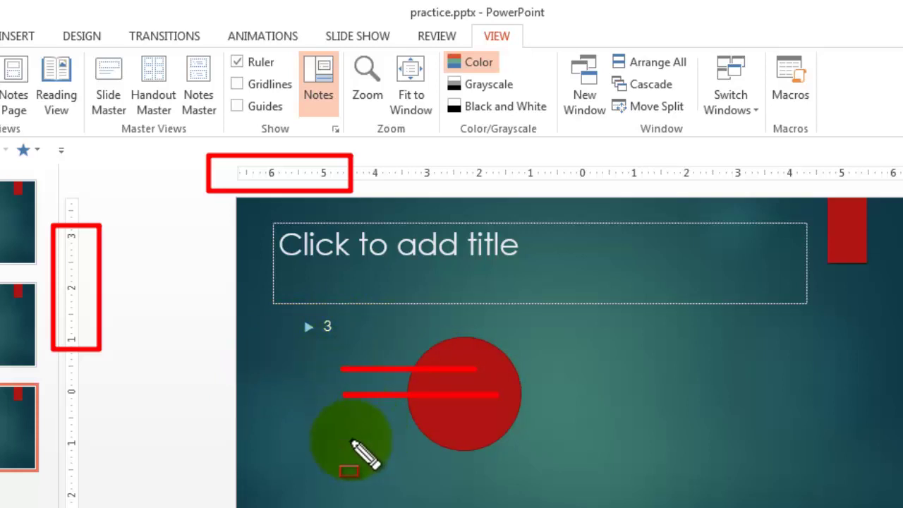
pyautogui.moveTo(334, 440)
pyautogui.mouseDown()
pyautogui.moveTo(530, 463)
pyautogui.moveTo(582, 463)
pyautogui.moveTo(585, 440)
pyautogui.mouseUp()
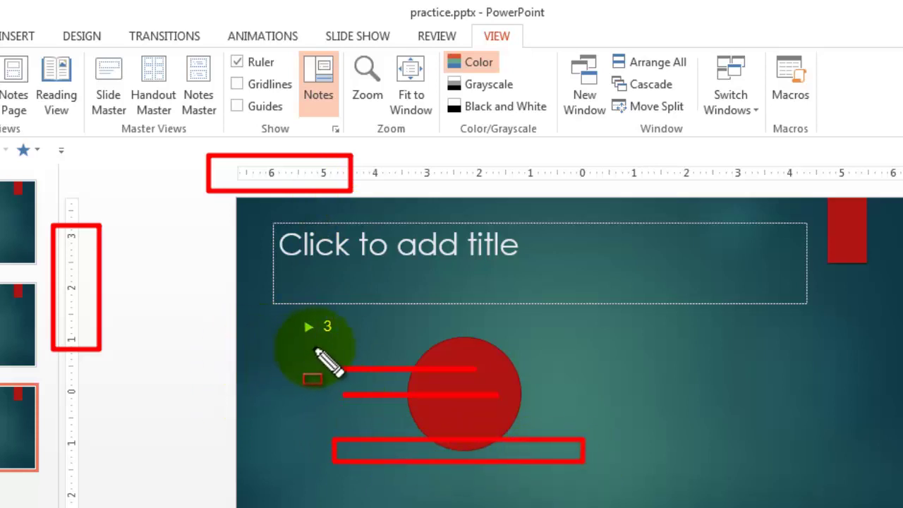
pyautogui.moveTo(319, 340); pyautogui.dragTo(319, 507)
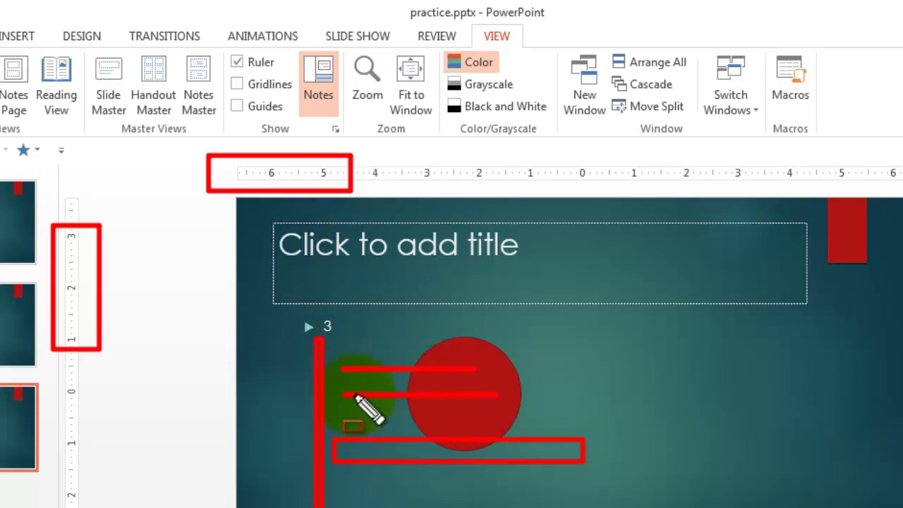
pyautogui.click(238, 85)
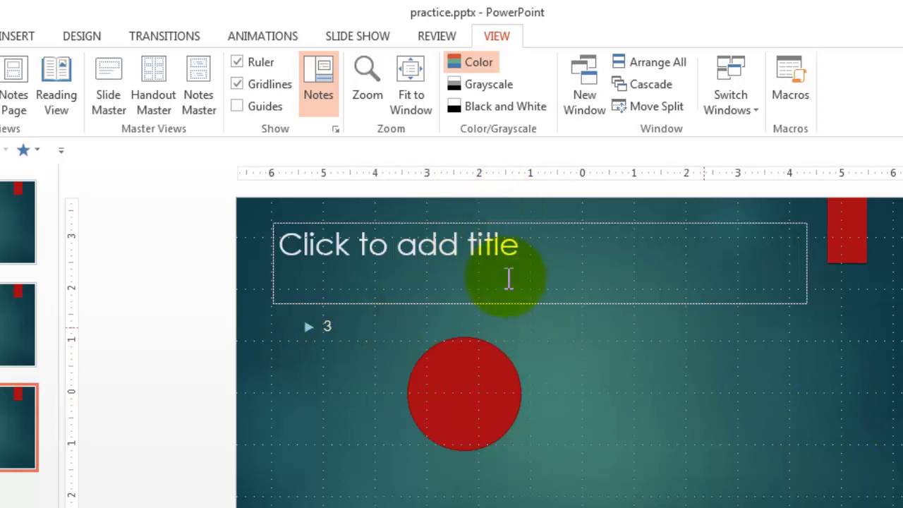
pyautogui.click(237, 107)
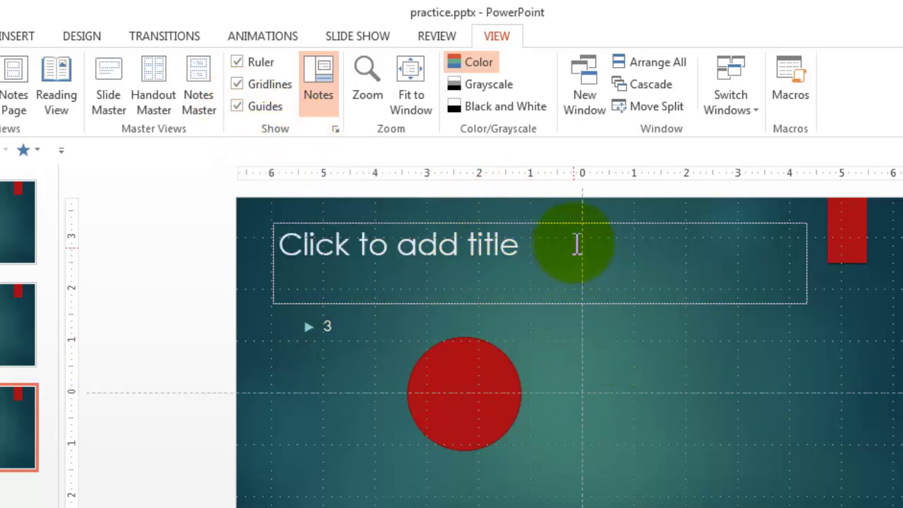
pyautogui.moveTo(571, 262); pyautogui.dragTo(598, 285)
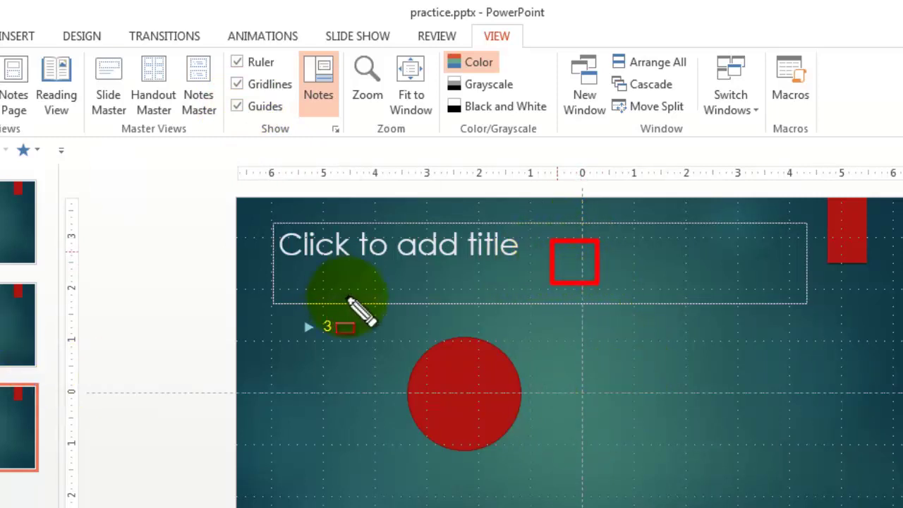
pyautogui.moveTo(599, 286)
pyautogui.mouseDown()
pyautogui.moveTo(601, 392)
pyautogui.moveTo(598, 328)
pyautogui.moveTo(615, 357)
pyautogui.moveTo(542, 423)
pyautogui.moveTo(590, 457)
pyautogui.mouseUp()
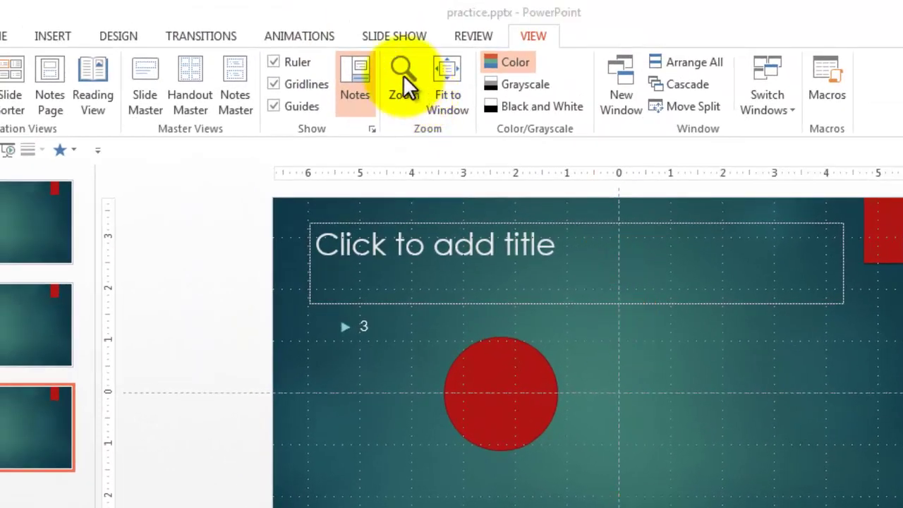
# - Click in several spots around the slide area and make one drag
pyautogui.click(620, 328)
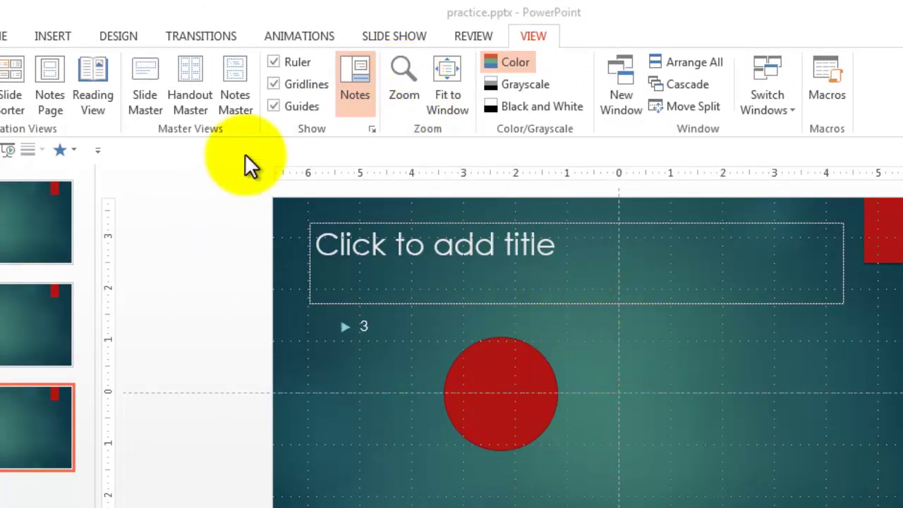
pyautogui.click(571, 295)
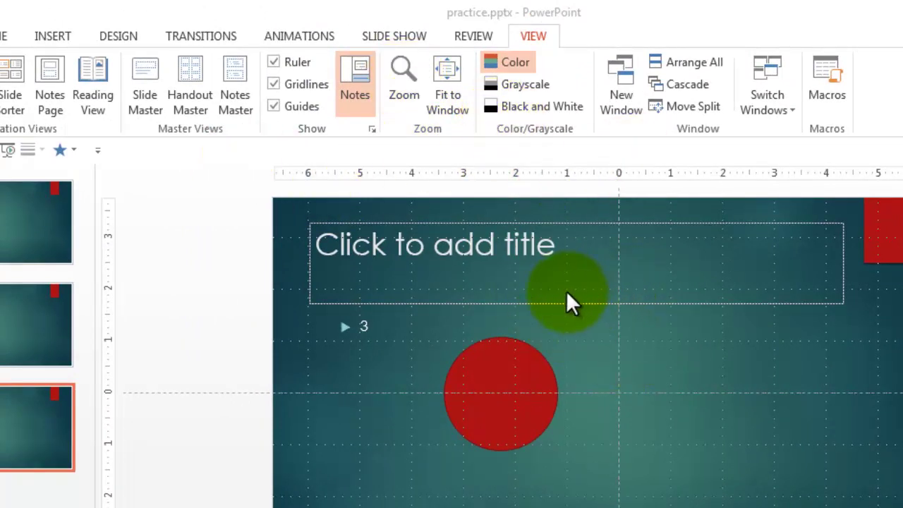
pyautogui.click(721, 388)
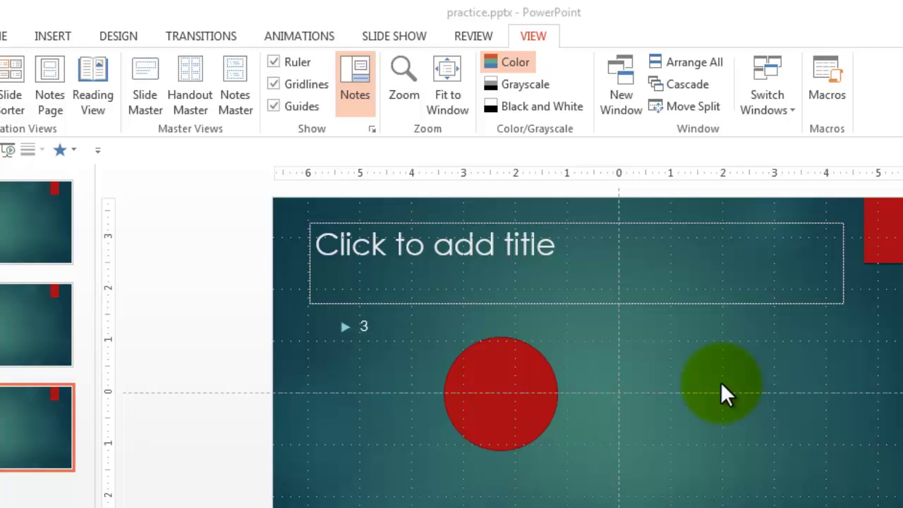
pyautogui.moveTo(721, 382); pyautogui.dragTo(683, 363)
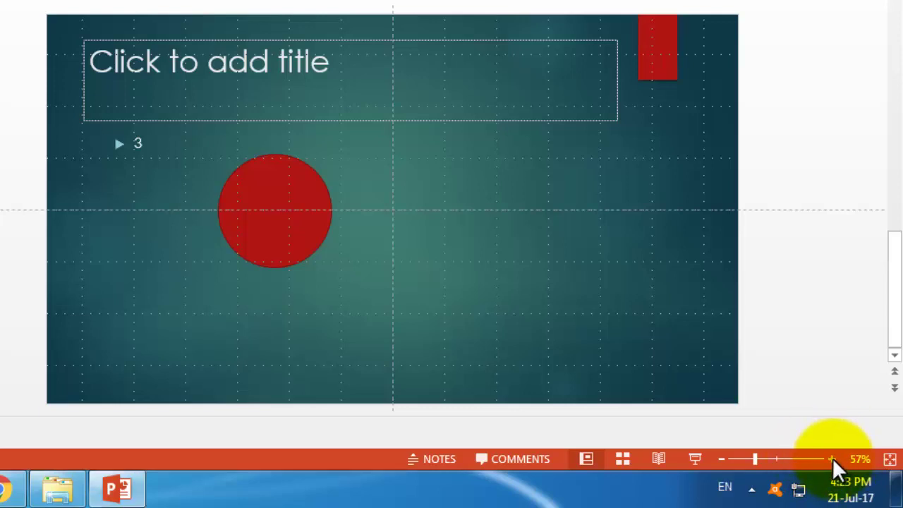
# - Zoom slide 3 in to 70% with the zoom slider, then back out to 30%
pyautogui.click(833, 458)
pyautogui.click(832, 458)
pyautogui.click(719, 459)
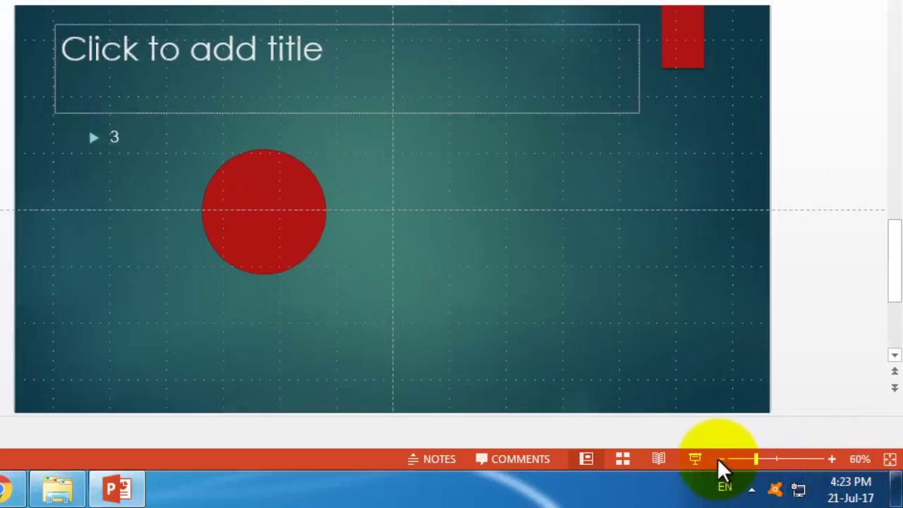
pyautogui.click(720, 460)
pyautogui.click(720, 459)
pyautogui.click(719, 459)
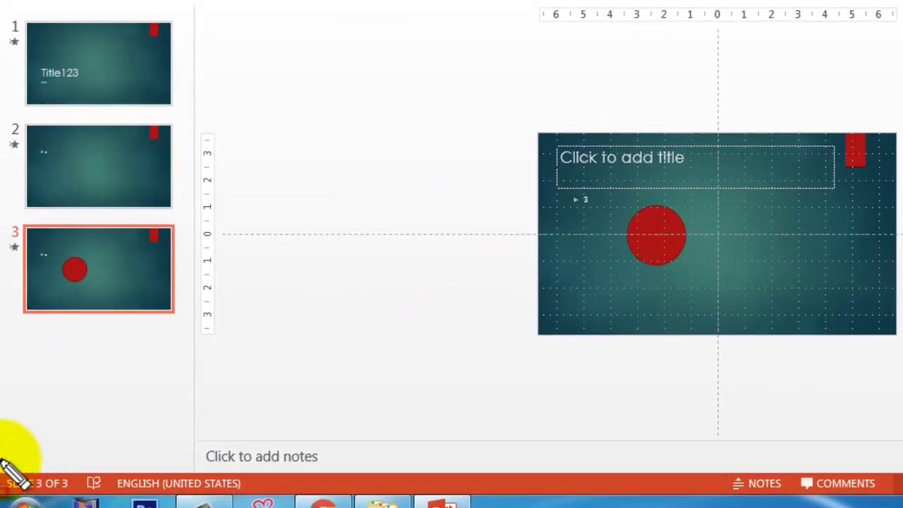
# - Drag across several areas of the window, then cancel with Escape
pyautogui.moveTo(3, 460); pyautogui.dragTo(92, 502)
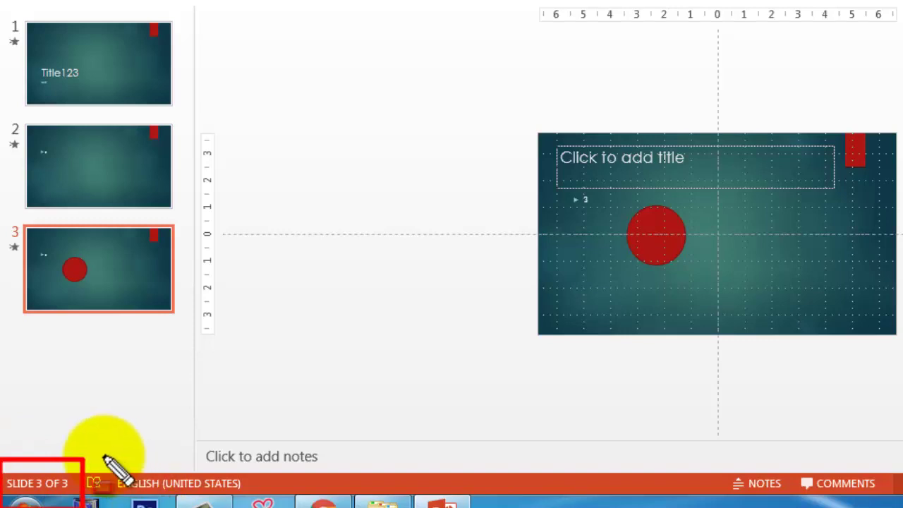
pyautogui.moveTo(103, 455); pyautogui.dragTo(279, 507)
pyautogui.moveTo(40, 374); pyautogui.dragTo(113, 469)
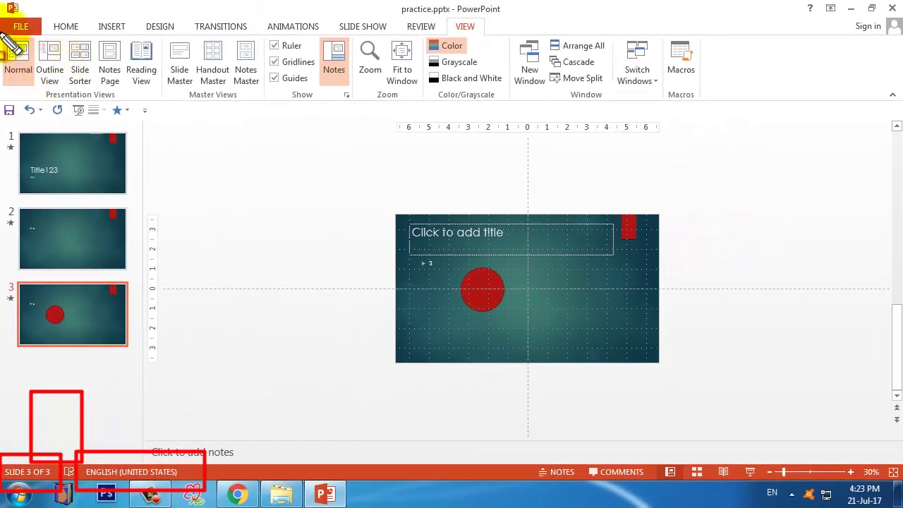
pyautogui.moveTo(2, 31); pyautogui.dragTo(721, 104)
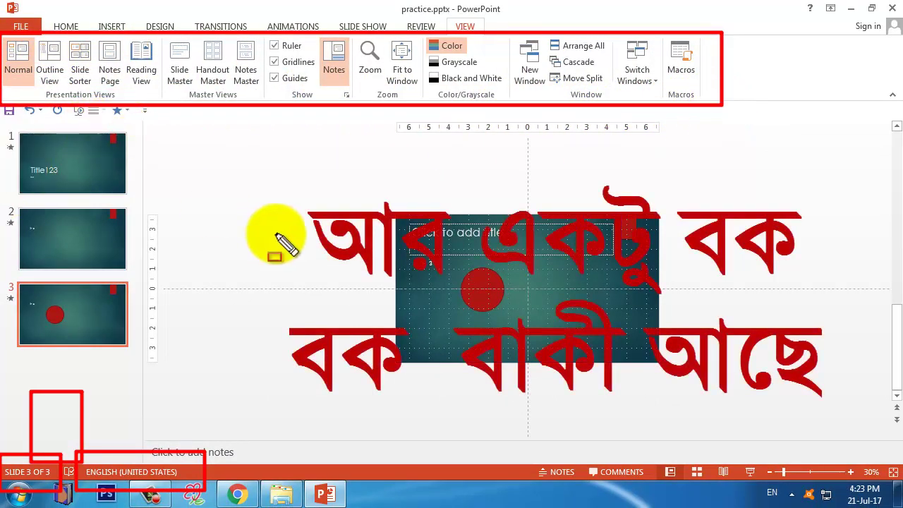
pyautogui.press('Escape')
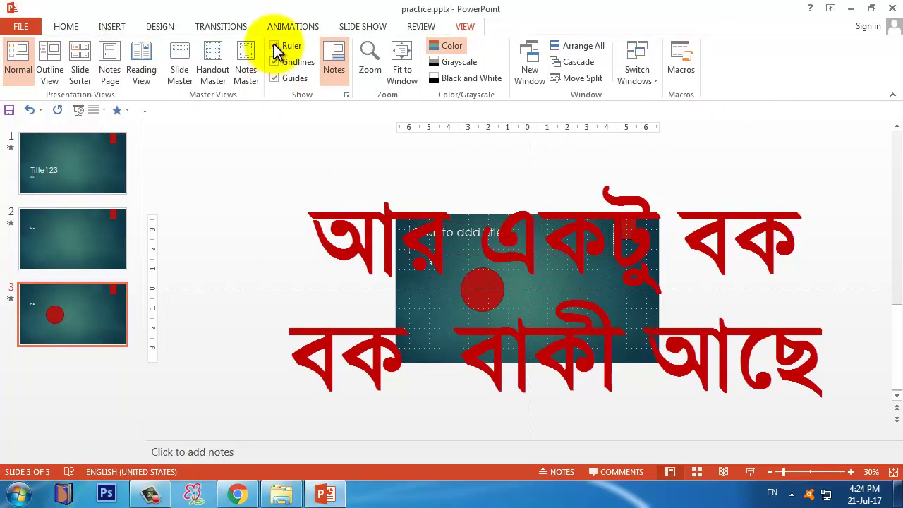
# - Uncheck Ruler, Gridlines and Guides in the View tab's Show group
pyautogui.click(276, 77)
pyautogui.click(274, 61)
pyautogui.click(274, 46)
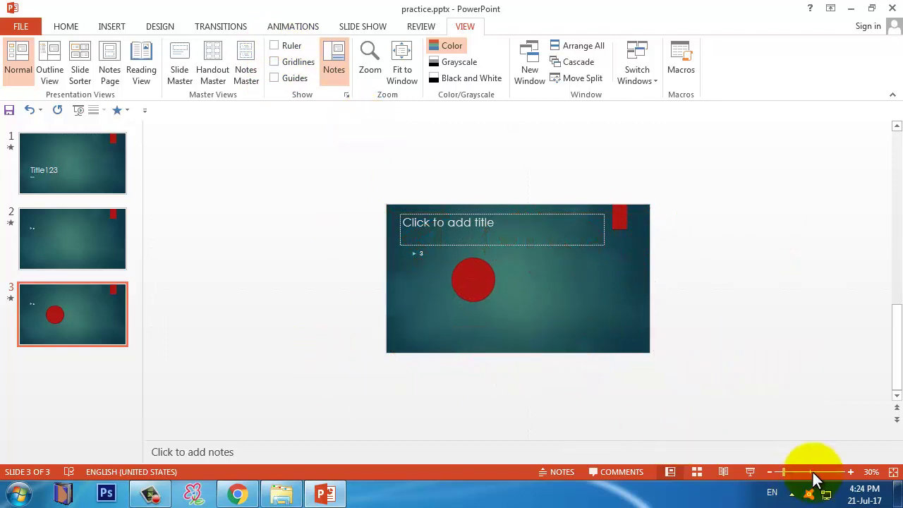
# - Zoom slide 3 in to 60%, then collapse the Home ribbon to tab names only
pyautogui.click(851, 471)
pyautogui.click(851, 471)
pyautogui.click(851, 471)
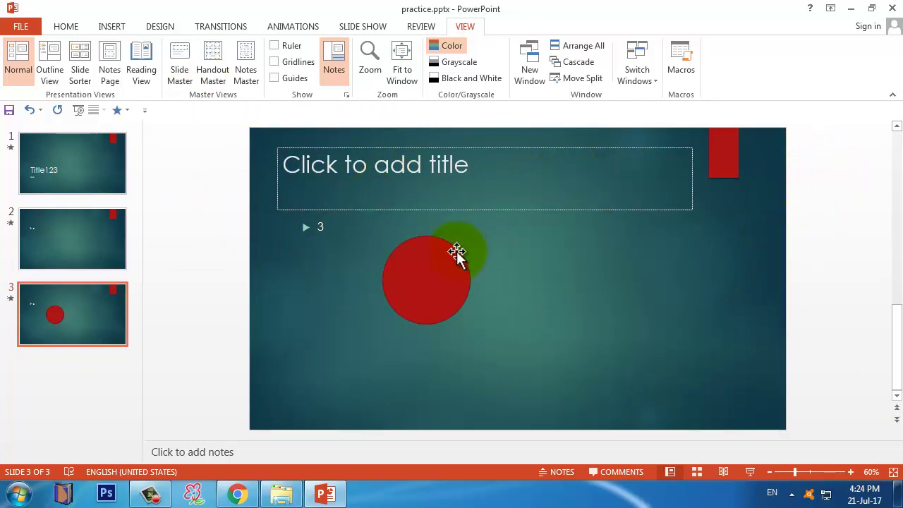
pyautogui.click(66, 26)
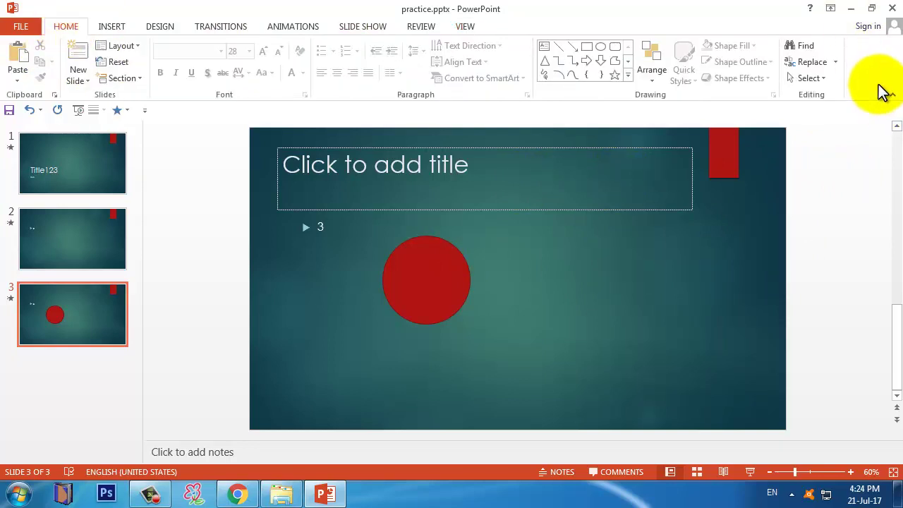
pyautogui.moveTo(868, 74); pyautogui.dragTo(886, 101)
pyautogui.press('Escape')
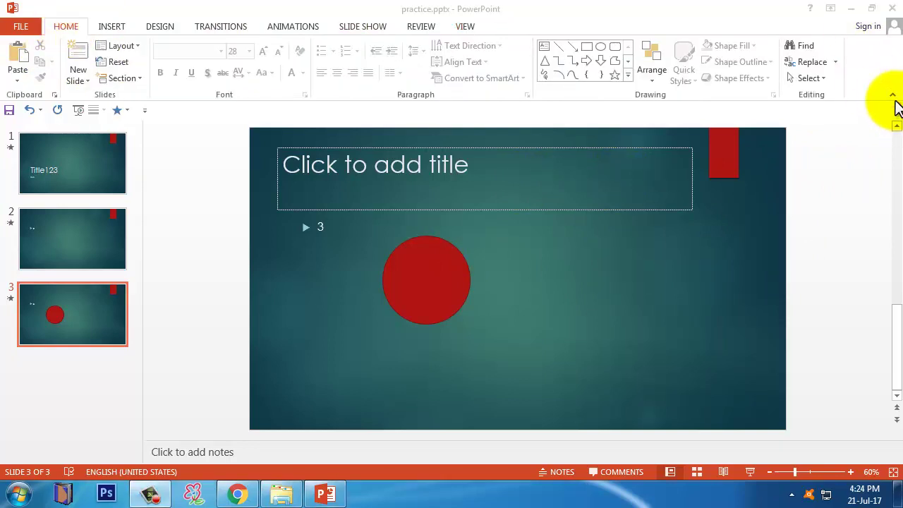
pyautogui.click(893, 98)
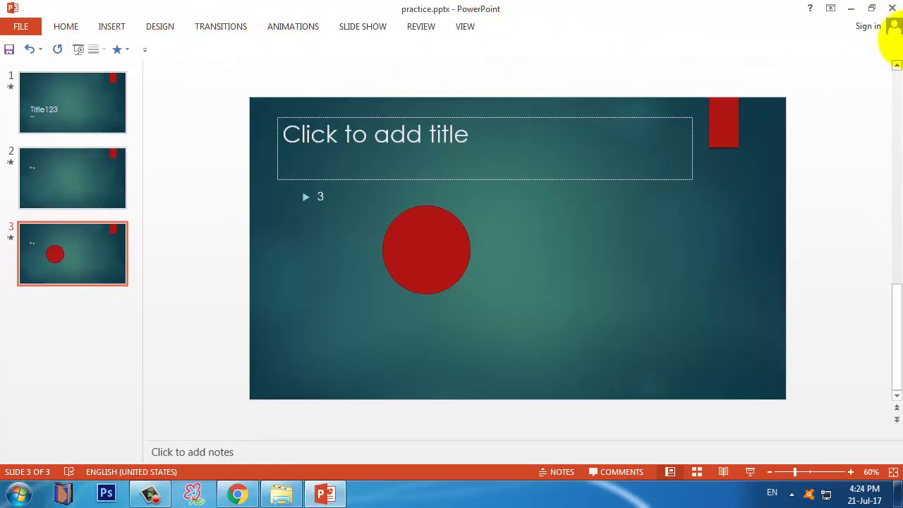
# - Pin the ribbon open from the Design tab and switch to the Insert commands
pyautogui.click(155, 26)
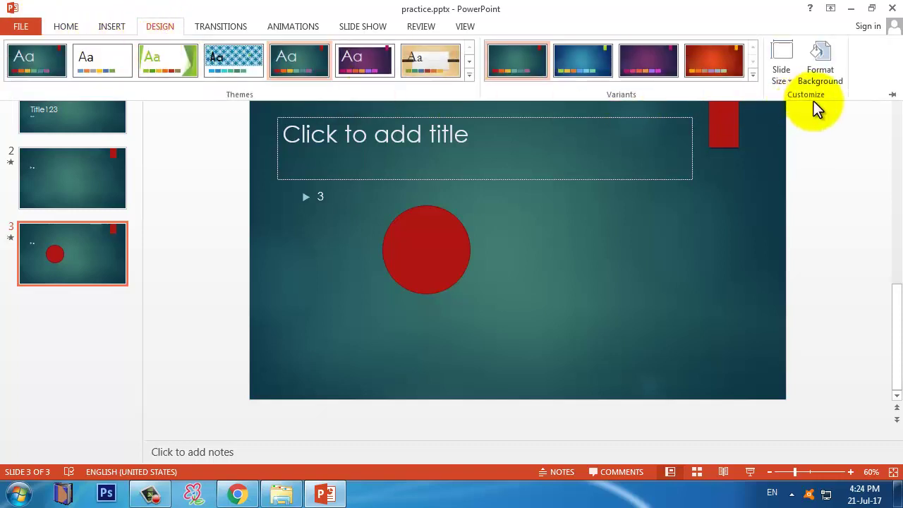
pyautogui.click(892, 98)
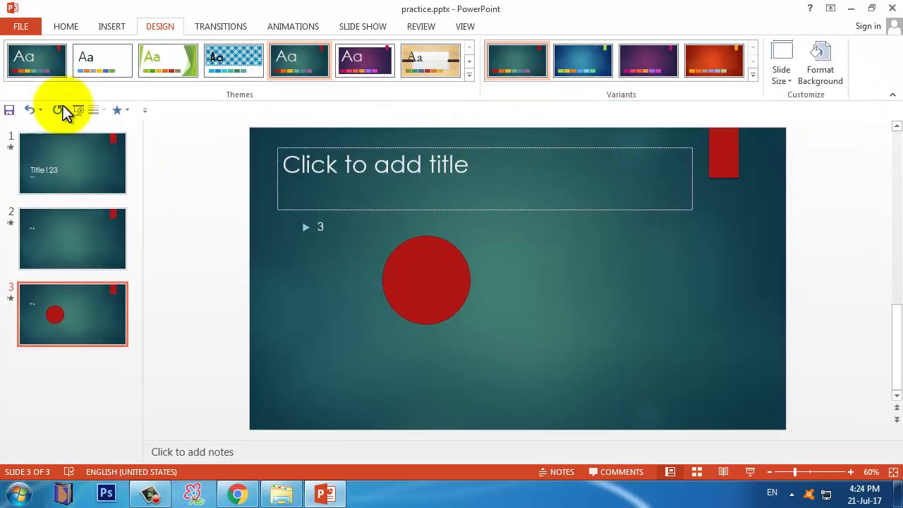
pyautogui.click(106, 27)
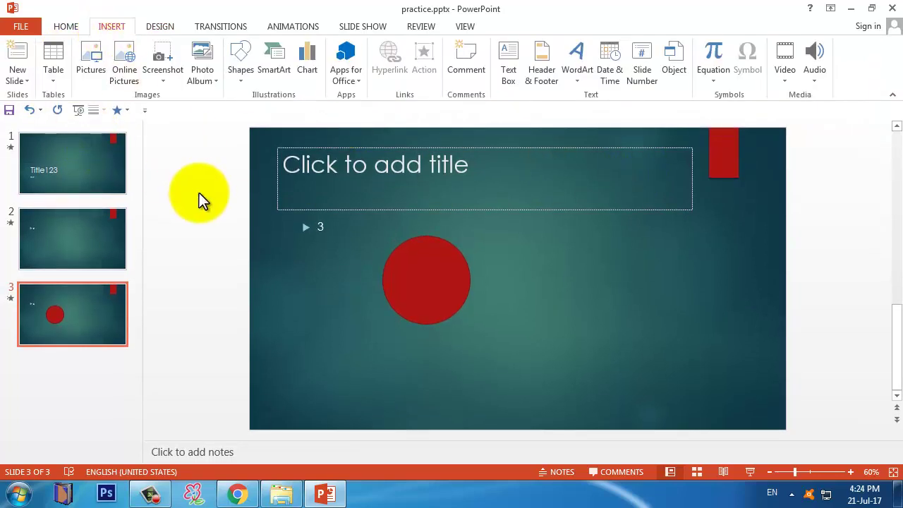
# - Collapse the ribbon again, then set Ribbon Display Options to Show Tabs and Commands
pyautogui.click(891, 96)
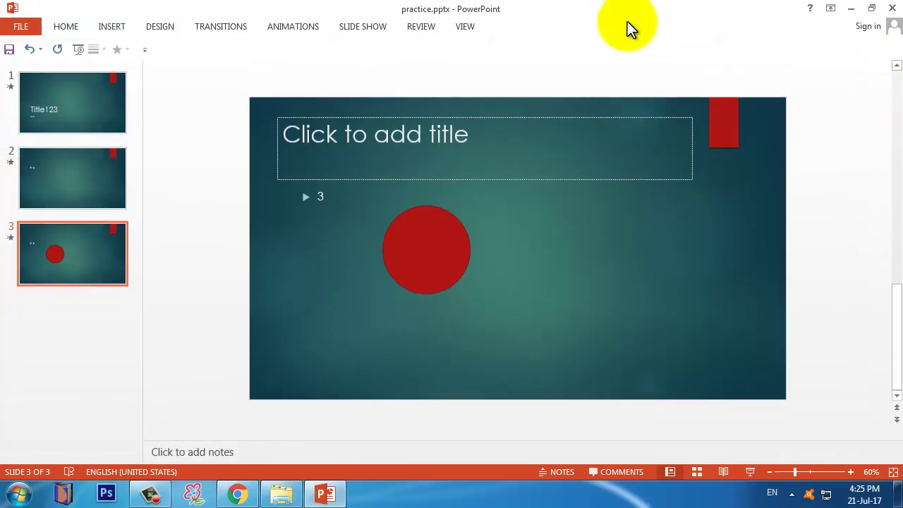
pyautogui.click(832, 10)
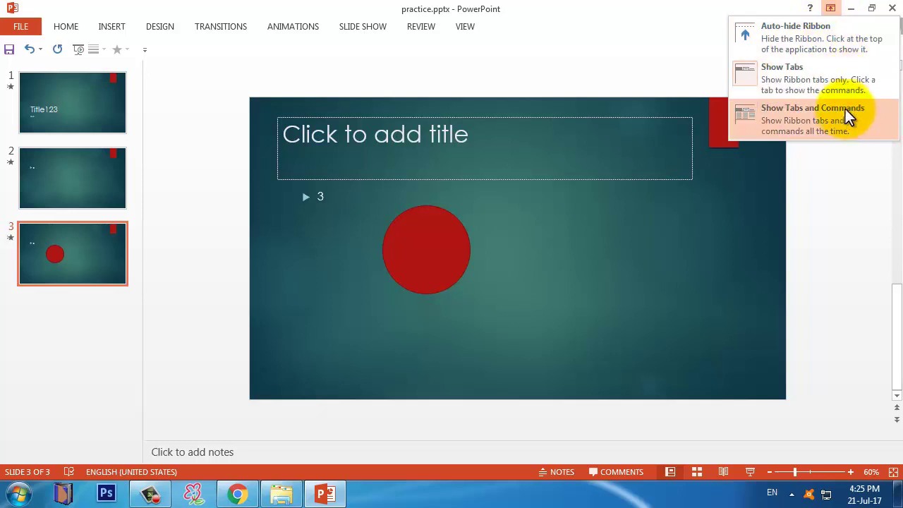
pyautogui.click(808, 116)
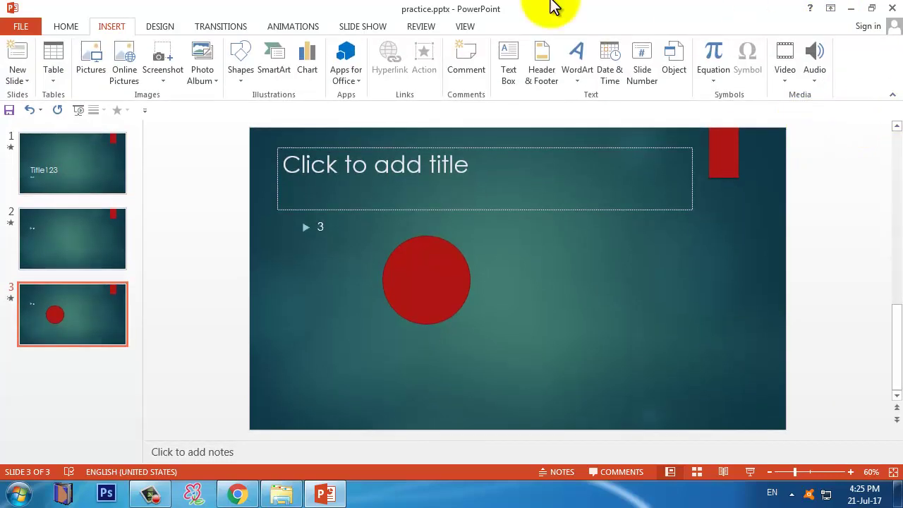